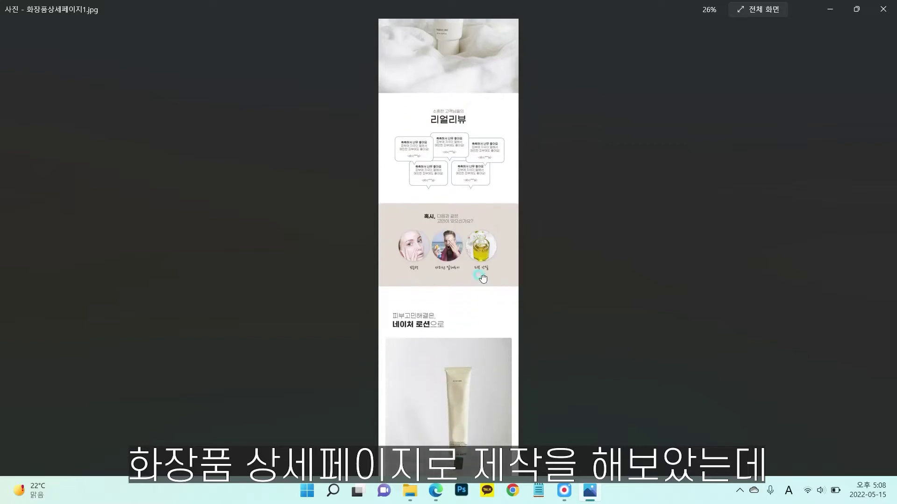
Examine the 화장품상세페이지1.jpg mock-up from the main image through the reviews, skin concerns, solution and key ingredients sections
scroll(467, 256, "down", 3)
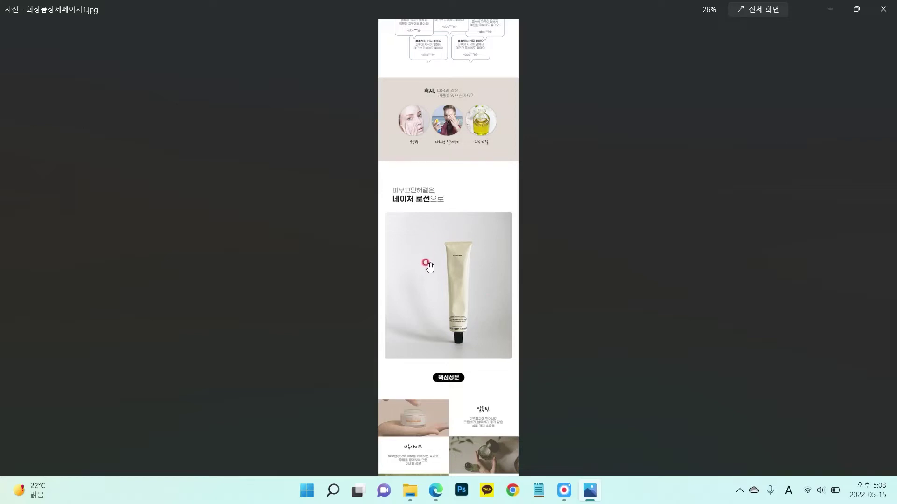
scroll(473, 367, "down", 1)
scroll(472, 367, "down", 4)
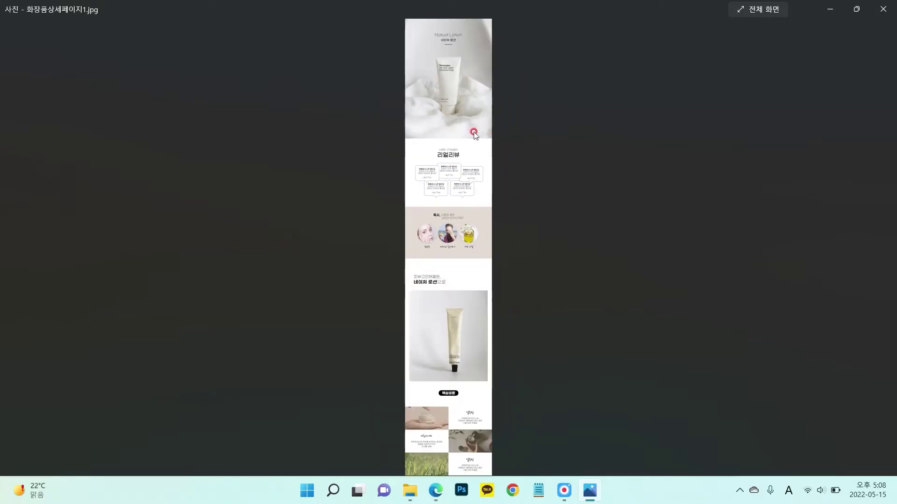
key("Right")
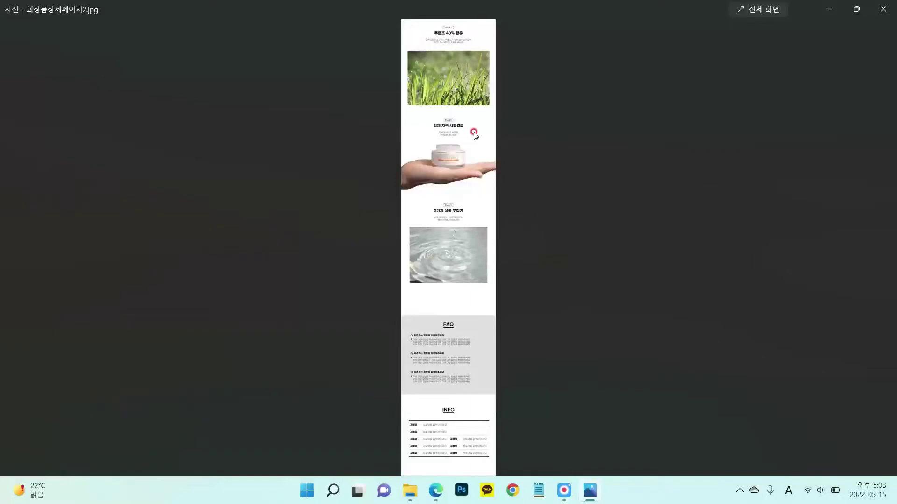
key("Left")
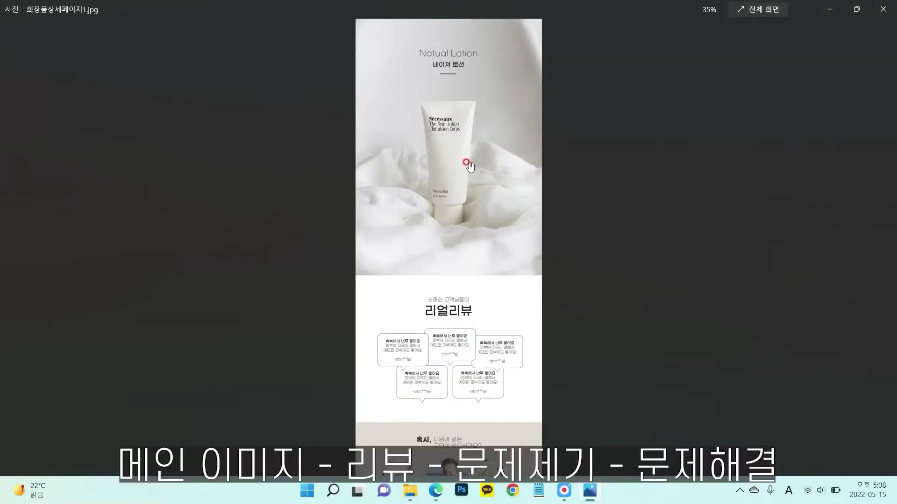
left_click_drag(485, 302, 493, 69)
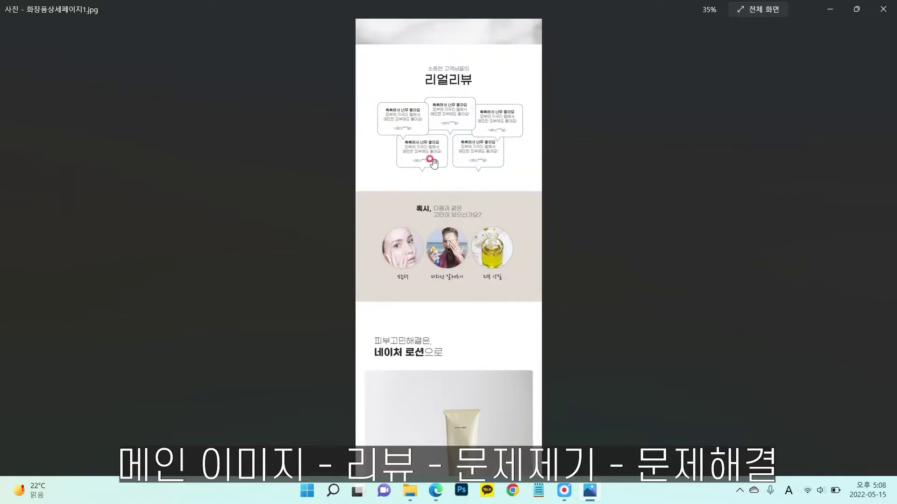
left_click_drag(514, 236, 506, 171)
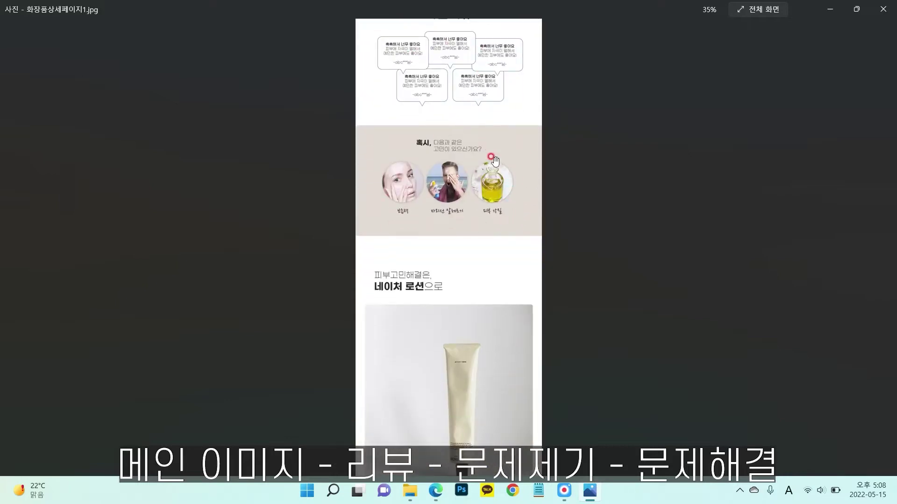
left_click_drag(496, 319, 476, 145)
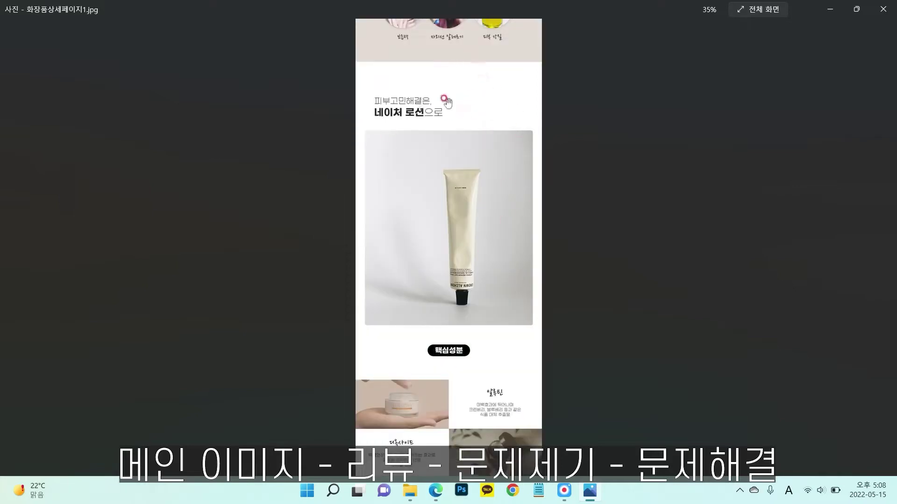
scroll(459, 141, "down", 1)
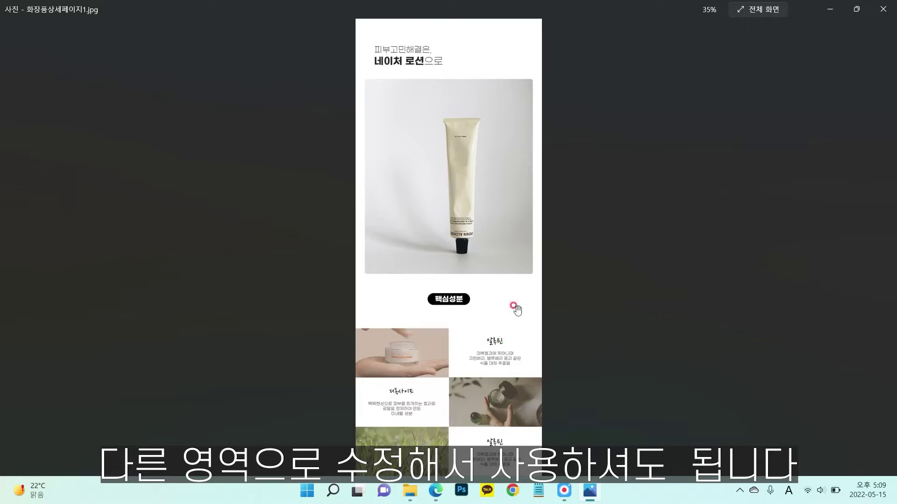
scroll(520, 241, "down", 5)
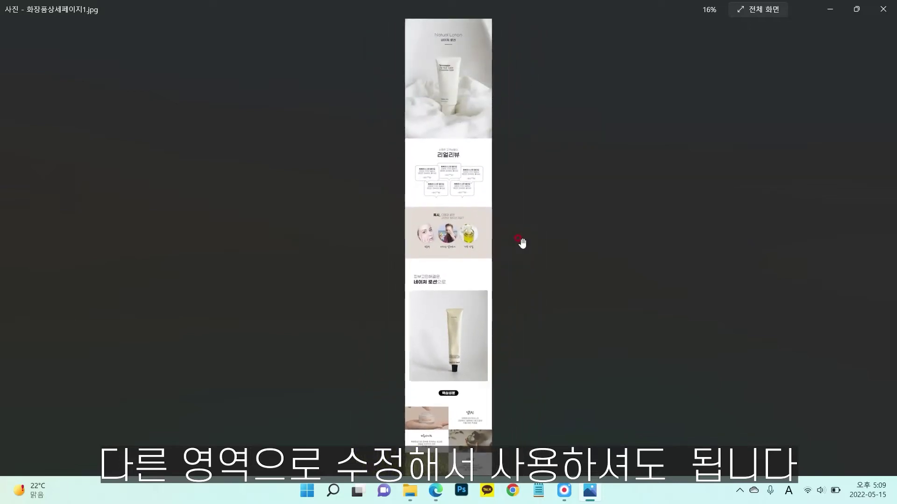
Review the three product points, FAQ and INFO sections of 화장품상세페이지2.jpg and close the image
key("Right")
scroll(450, 169, "up", 4)
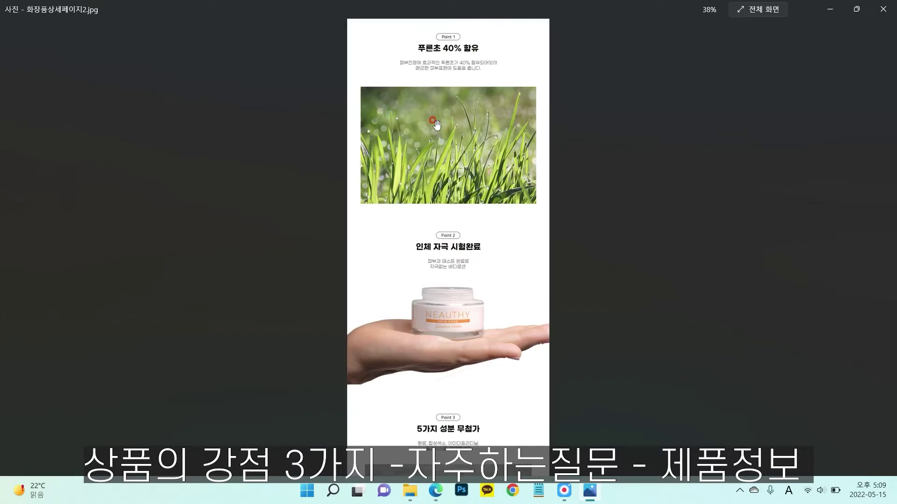
scroll(489, 348, "down", 4)
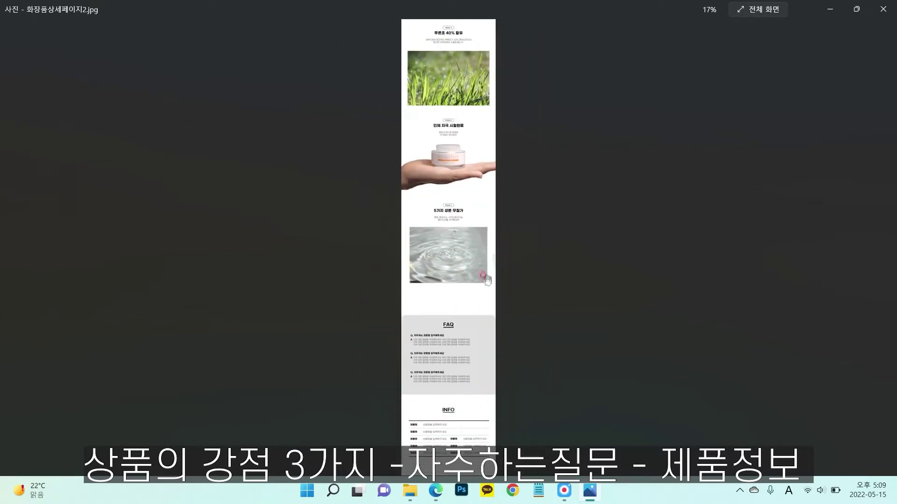
scroll(470, 316, "up", 3)
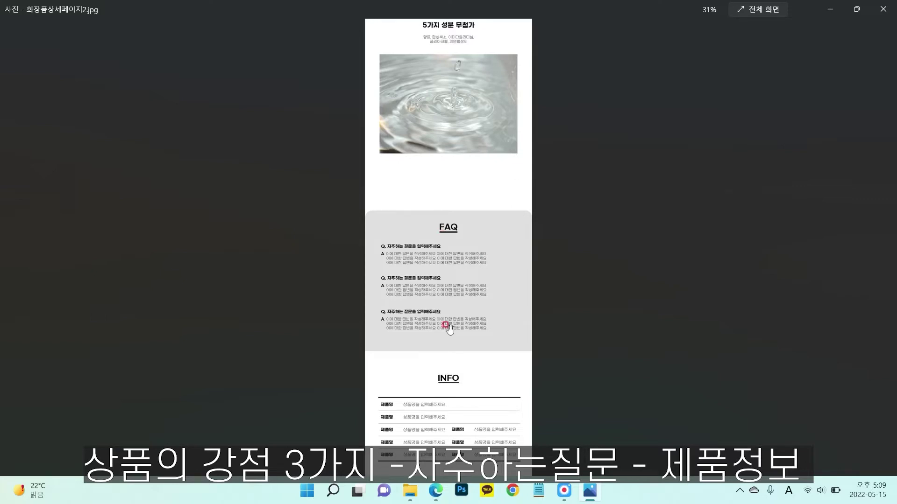
scroll(450, 326, "down", 1)
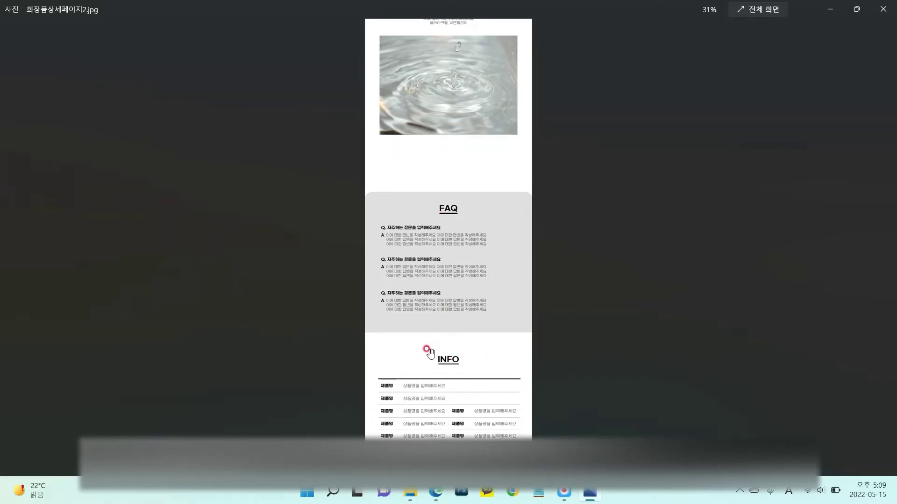
left_click(891, 5)
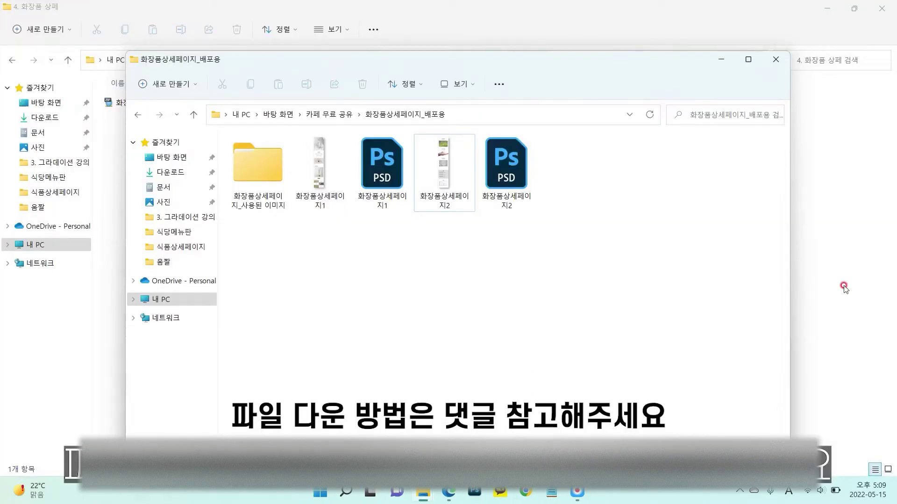
Extract the 화장품상세페이지_배포용 ZIP archive in the 4. 화장품 상페 folder to its default destination
left_click(844, 289)
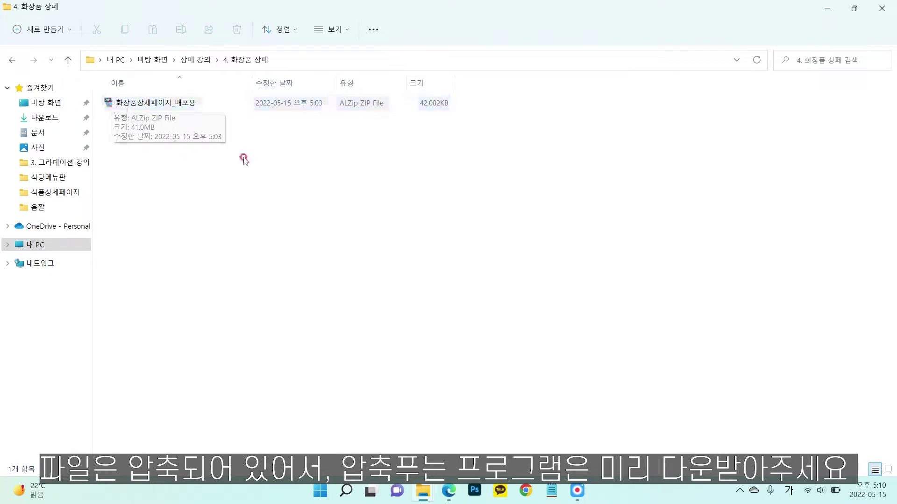
right_click(126, 104)
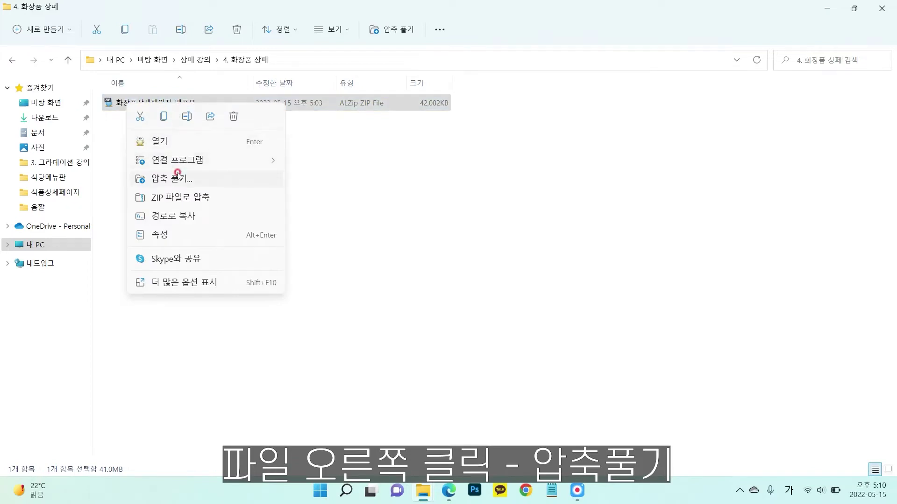
left_click(178, 176)
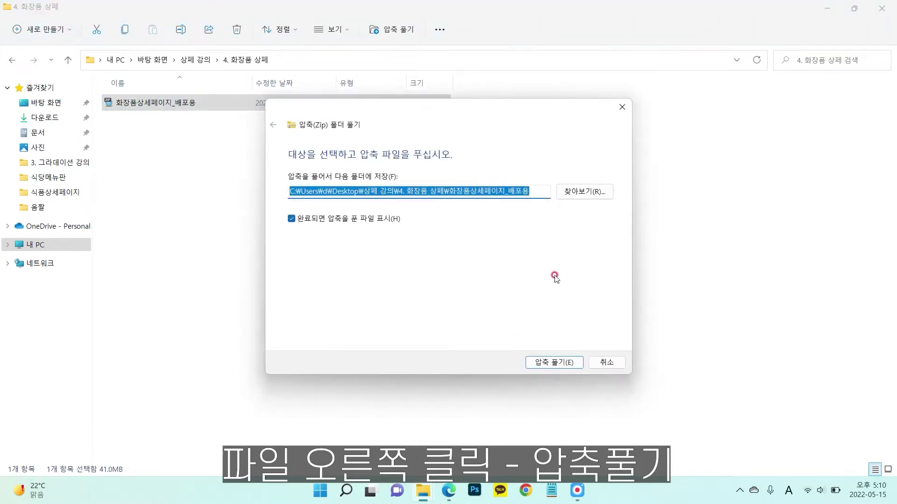
key("Return")
Open the extracted 화장품상세페이지_배포용 folder, look through its 화장품상세페이지_사용된 이미지 subfolder and return to the parent folder
left_click(185, 104)
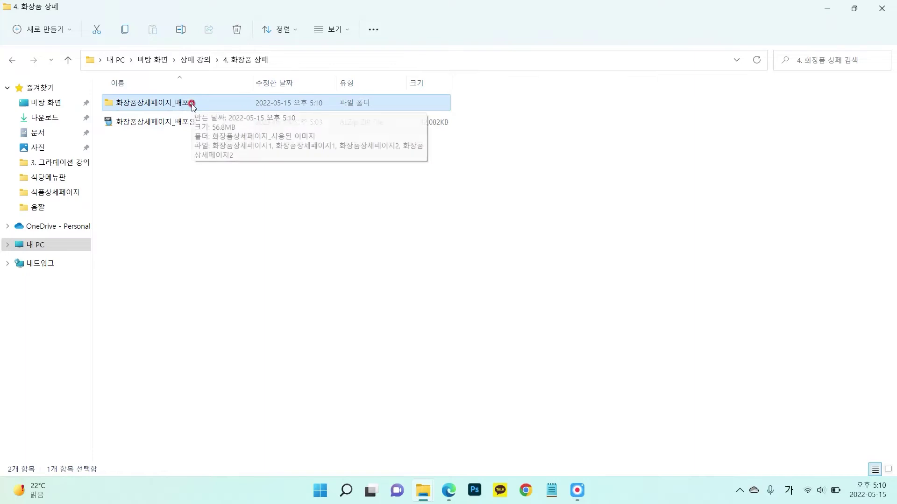
double_click(192, 104)
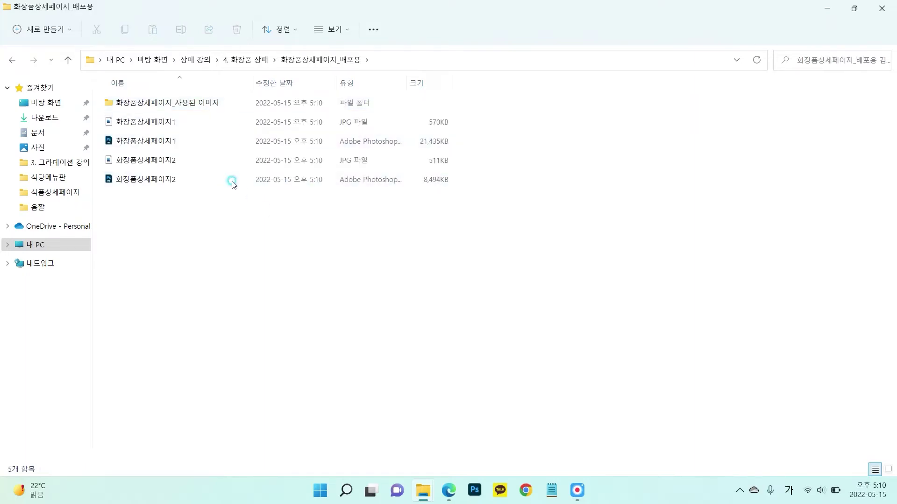
double_click(177, 103)
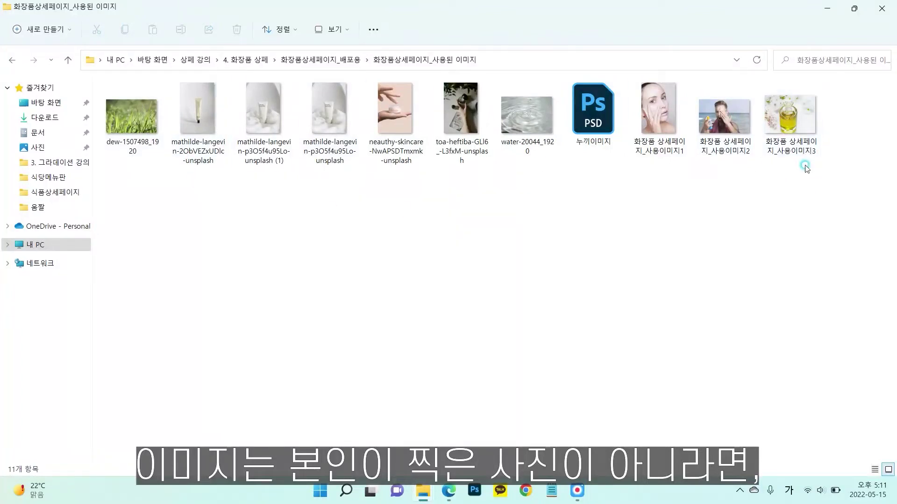
left_click(330, 60)
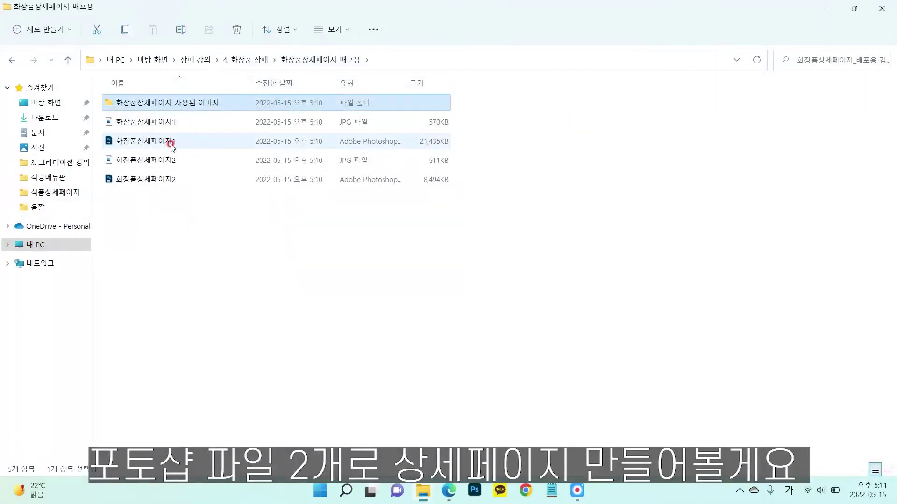
left_click(171, 145)
left_click(146, 180, "ctrl")
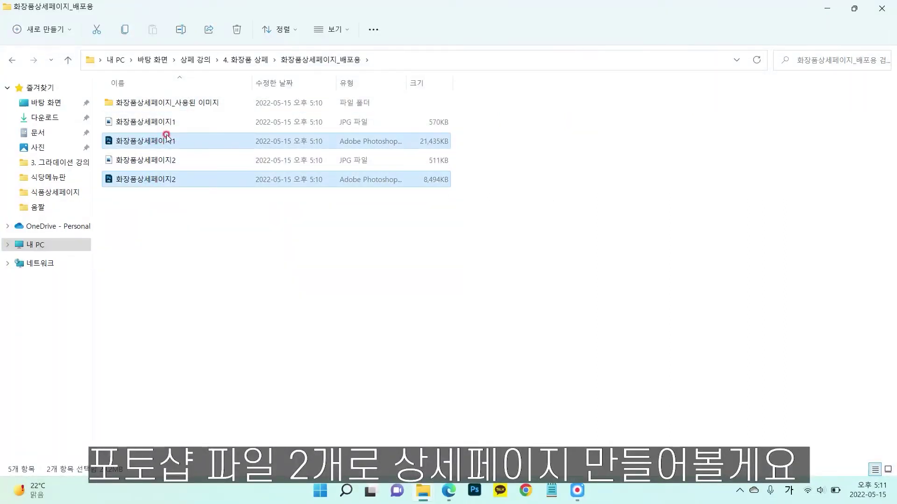
left_click(208, 210)
Open the PSD files 화장품상세페이지1 and 화장품상세페이지2 together in Photoshop and bring 화장품상세페이지1.psd to the front
left_click(170, 140)
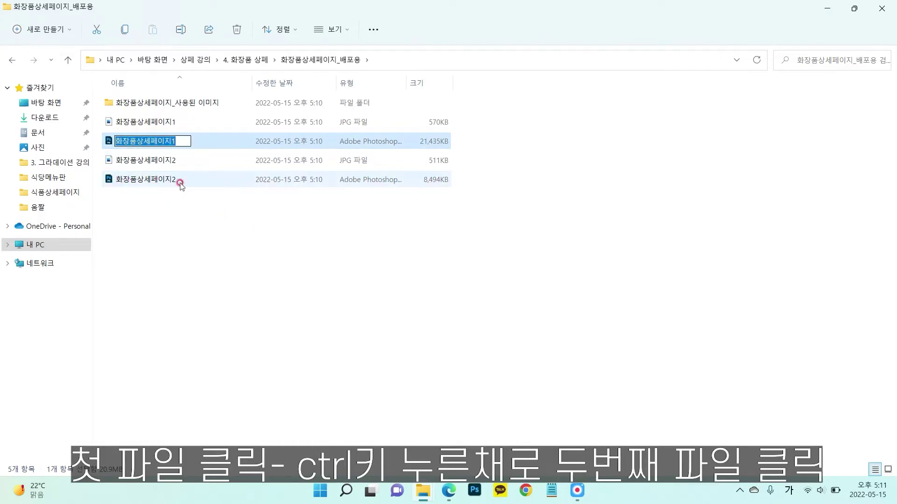
left_click(202, 183, "ctrl")
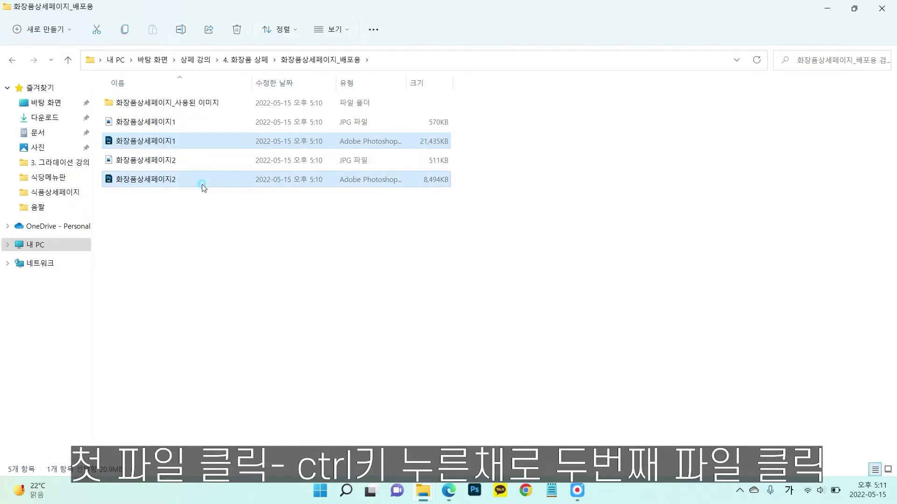
right_click(278, 181)
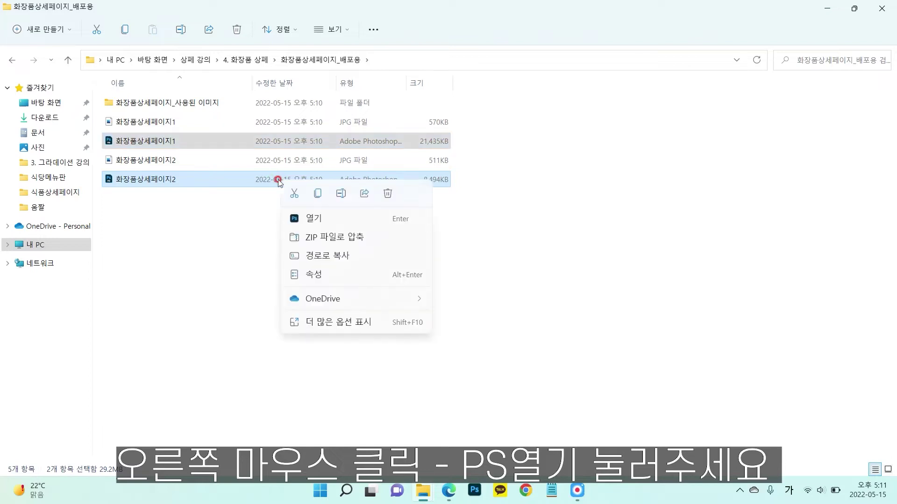
left_click(324, 220)
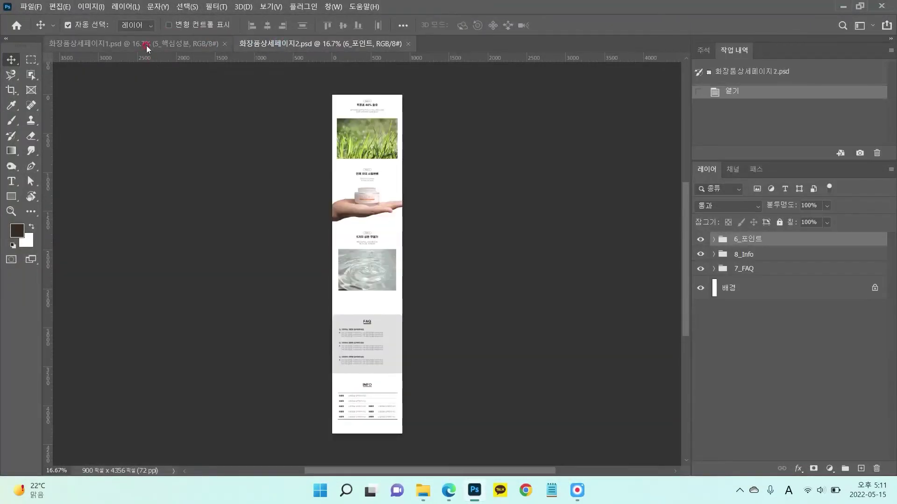
left_click(149, 44)
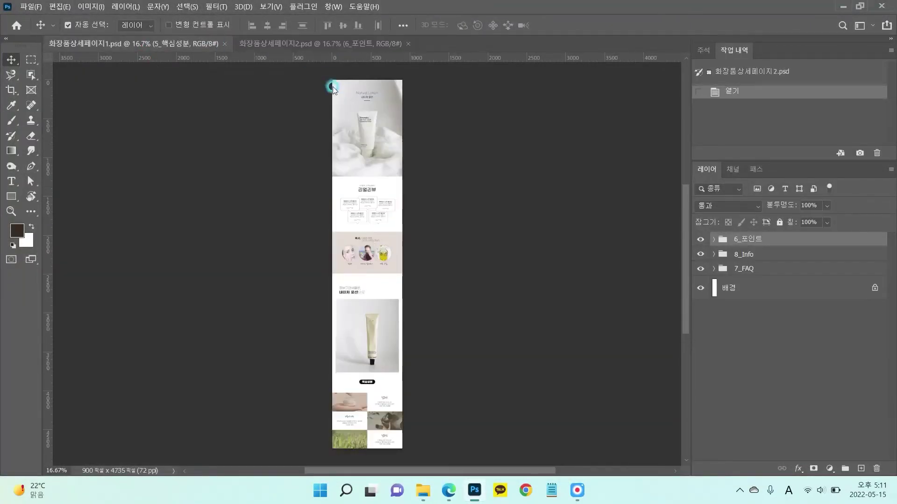
left_click(452, 149)
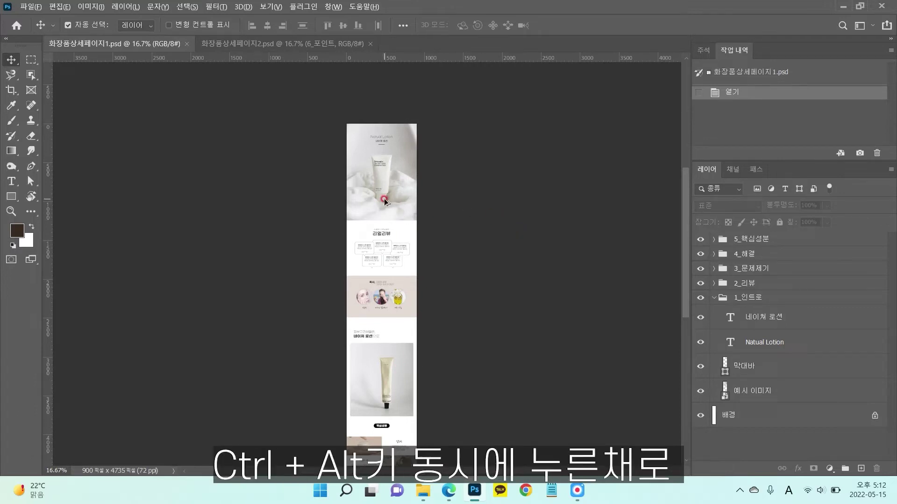
Examine the 화장품상세페이지1.psd layout at different magnifications, from the product photo down to the key ingredients section
scroll(384, 201, "up", 8)
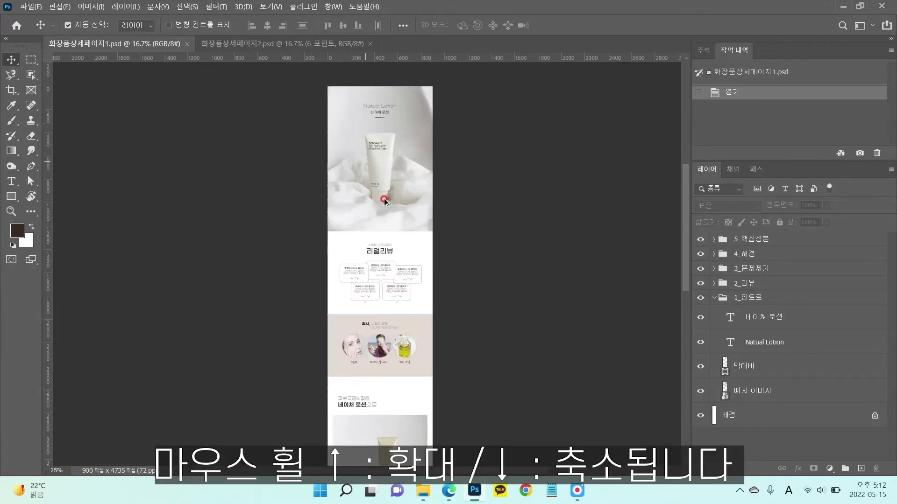
scroll(384, 201, "up", 2)
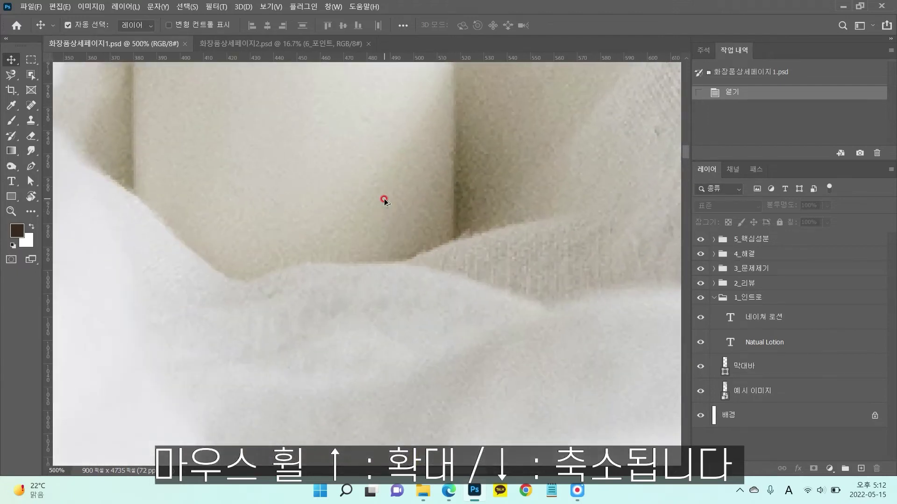
scroll(384, 201, "down", 9)
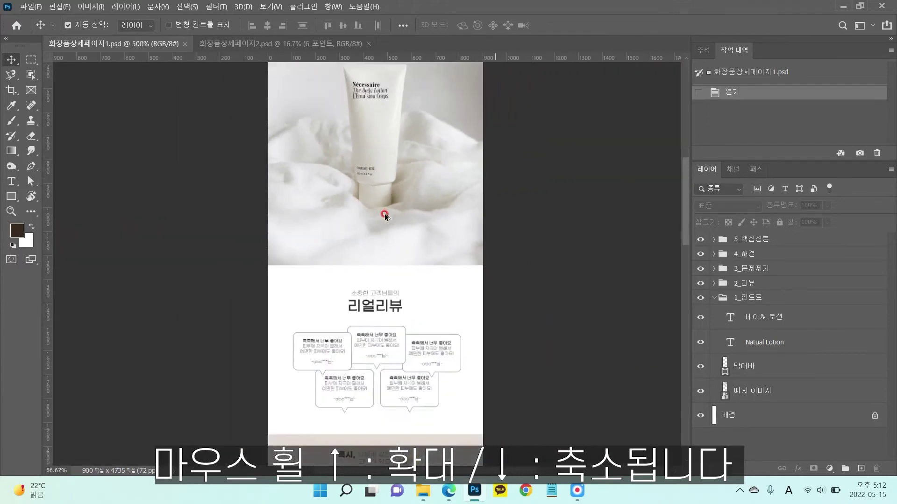
scroll(384, 215, "down", 10)
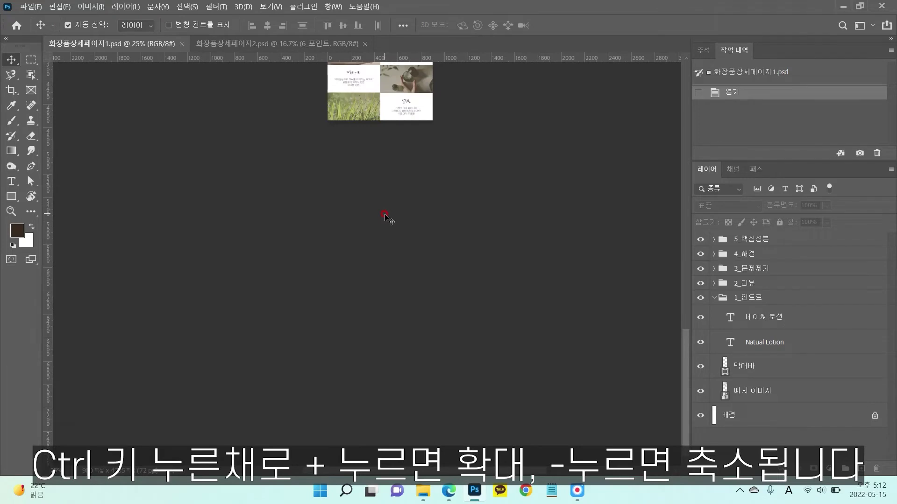
key("ctrl+plus")
key("ctrl+plus")
key("ctrl+plus")
key("ctrl+plus")
key("ctrl+plus")
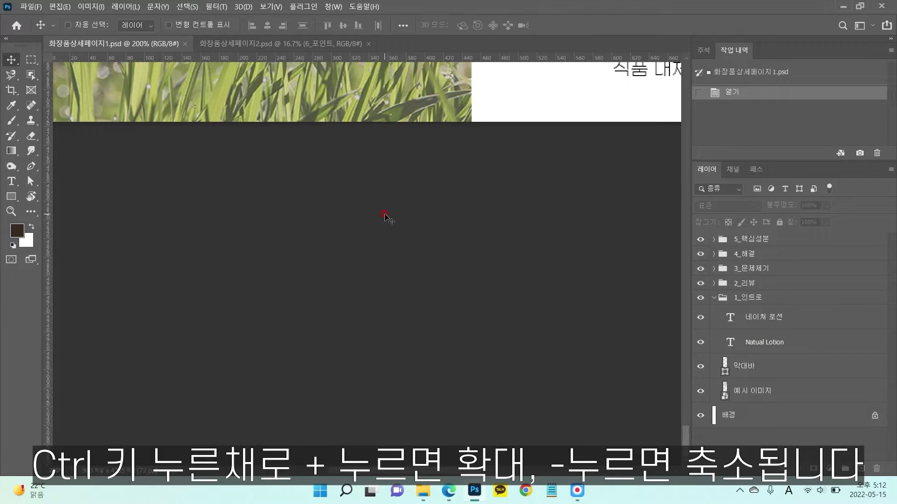
key("ctrl+minus")
key("ctrl+minus")
key("ctrl+minus")
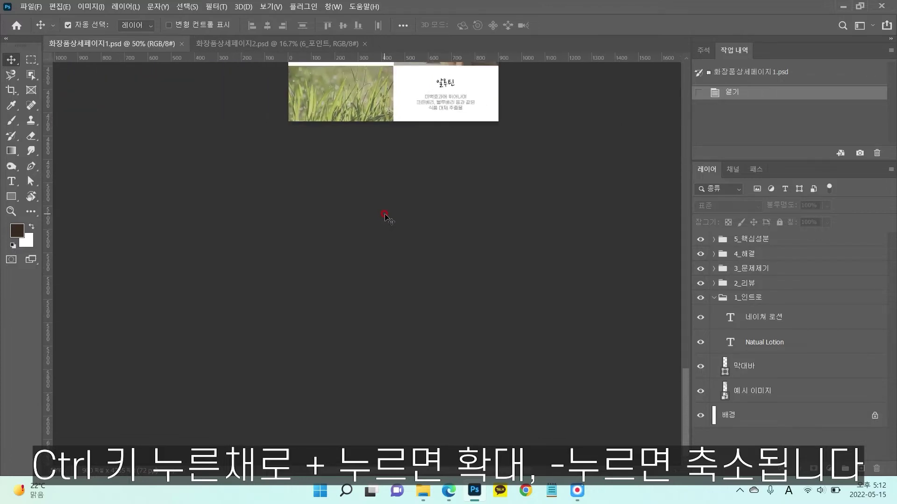
scroll(518, 201, "up", 15)
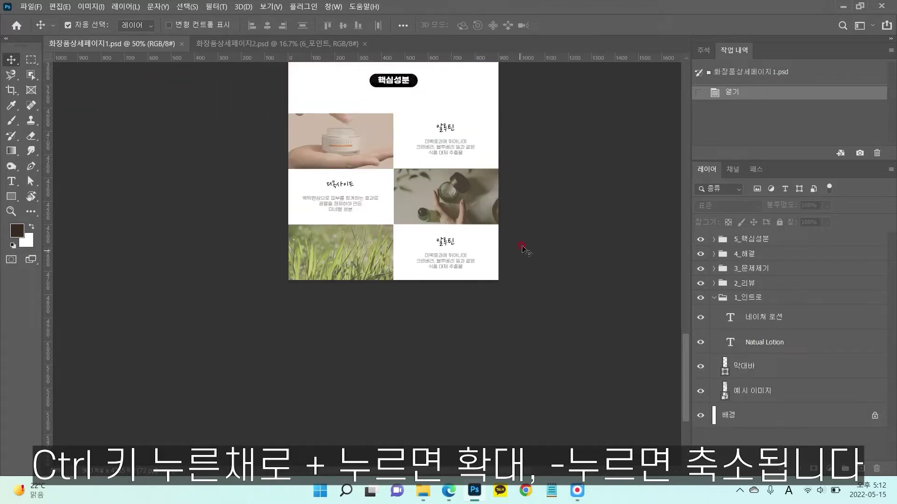
Place the image neauthy-skincare-NwAPSDTmxmk-unsplash from the 화장품상세페이지_사용된 이미지 folder into 화장품상세페이지1.psd
left_click(463, 280)
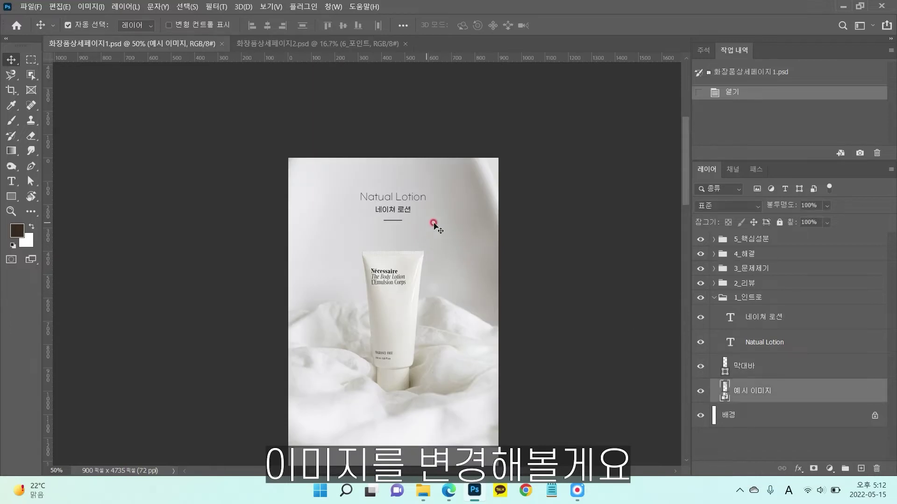
left_click(525, 226)
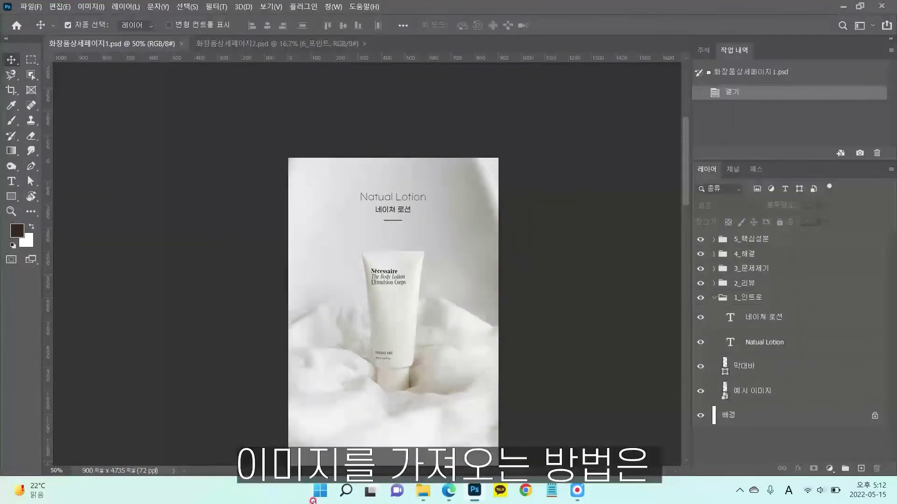
key("alt+Tab")
left_click_drag(447, 73, 508, 206)
left_click(578, 289)
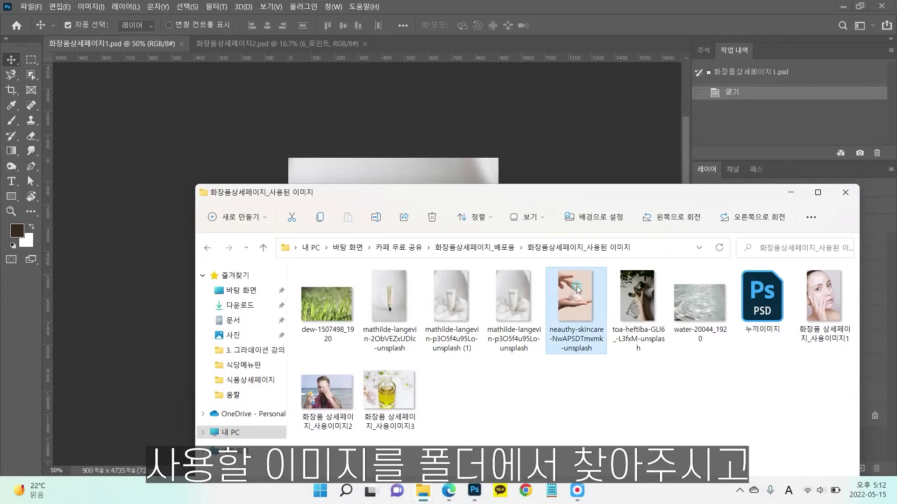
left_click_drag(583, 301, 571, 145)
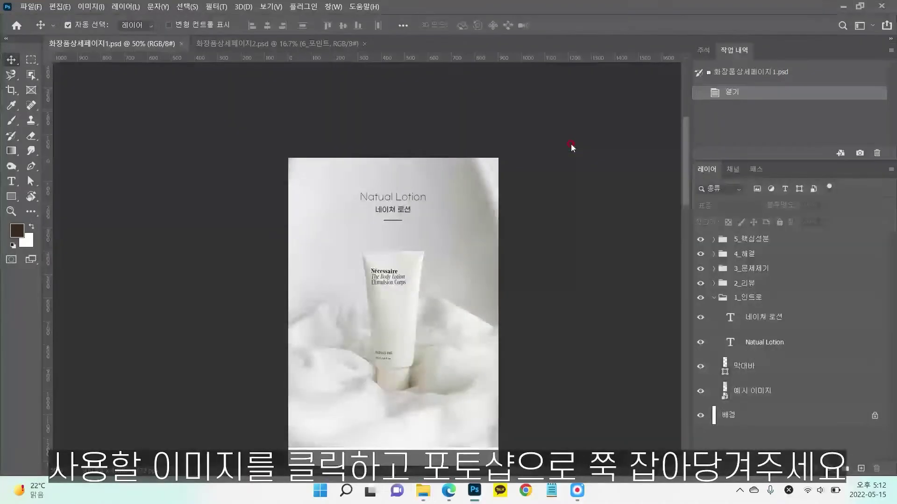
scroll(467, 164, "down", 2)
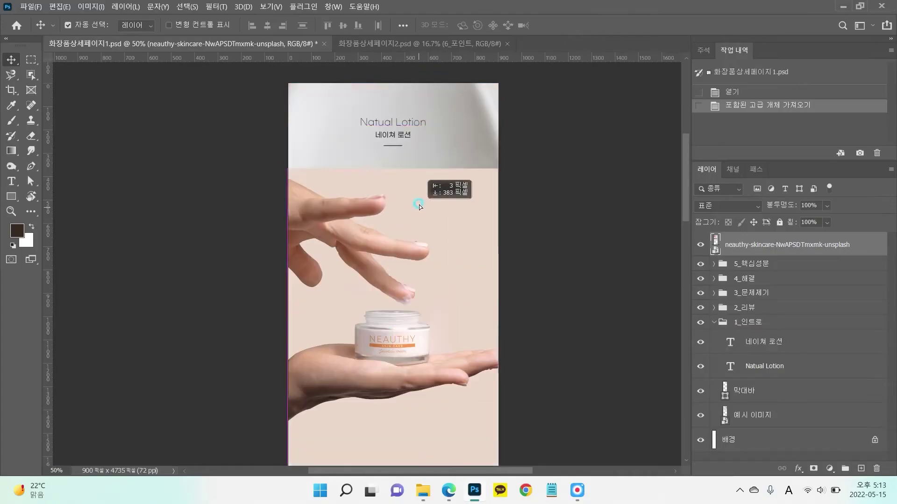
Move the placed jar photo up over the intro and scale it proportionally to 22.62% so it spans the page width
left_click_drag(419, 207, 419, 158)
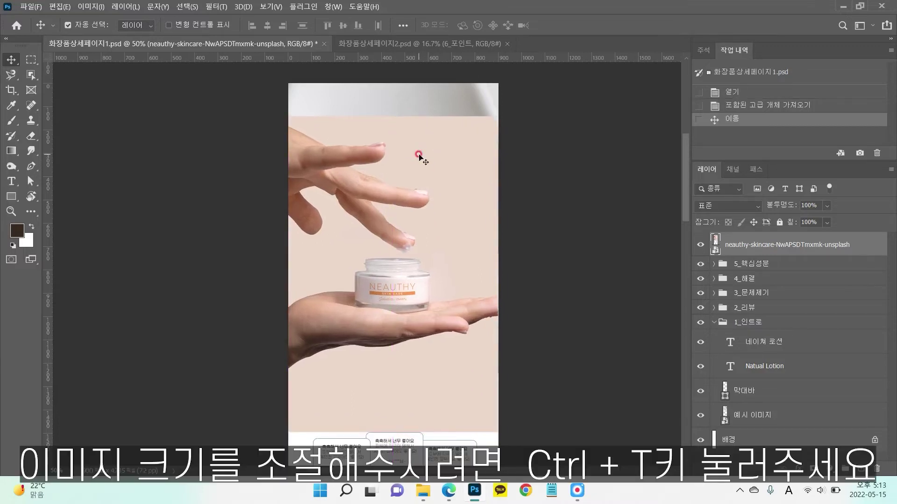
key("ctrl")
key("ctrl+t")
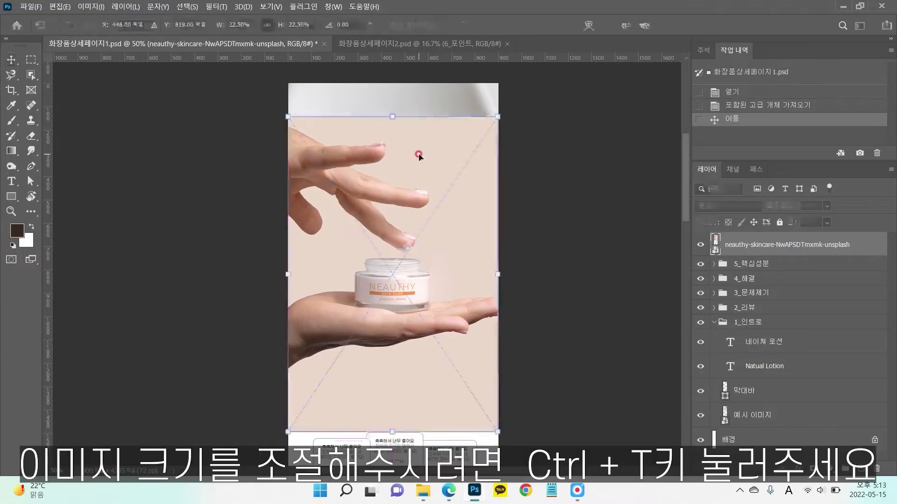
key("ctrl+plus")
key("ctrl+plus")
left_click_drag(558, 212, 487, 328)
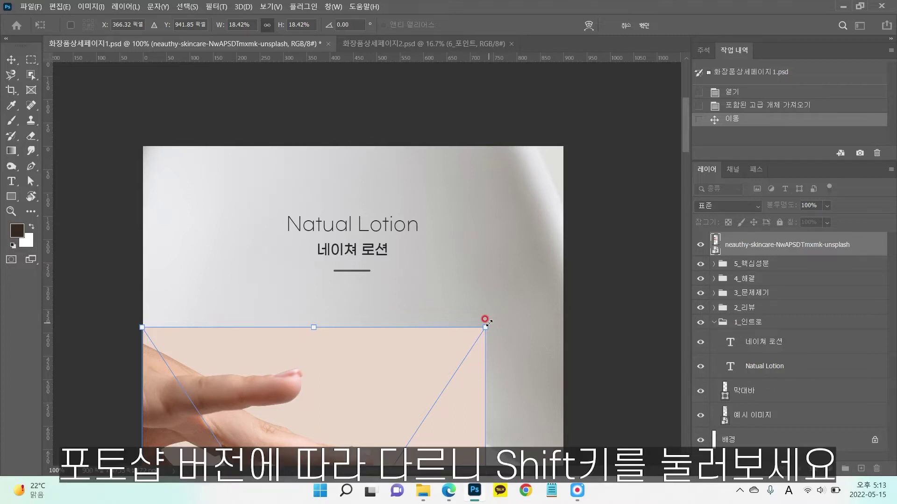
left_click_drag(481, 325, 560, 206)
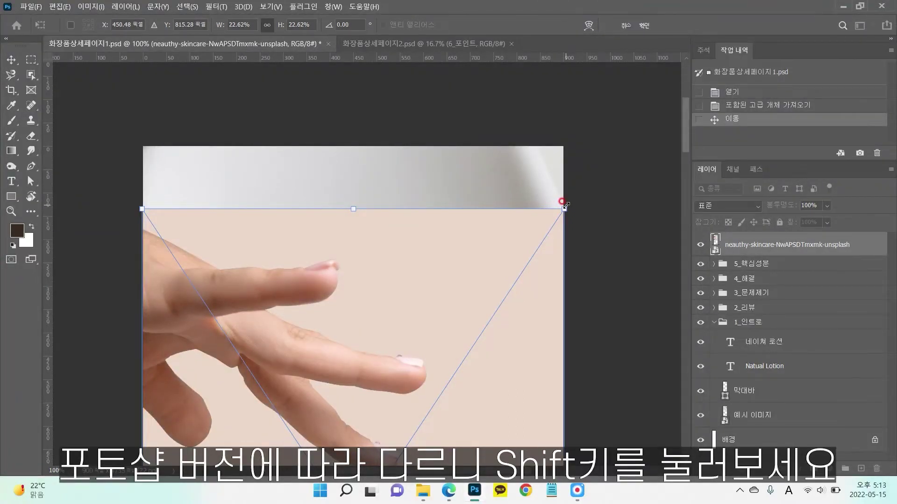
Reposition the jar photo over the intro section, just below the page's upper edge, and apply the transform
key("ctrl+minus")
left_click_drag(478, 224, 437, 192)
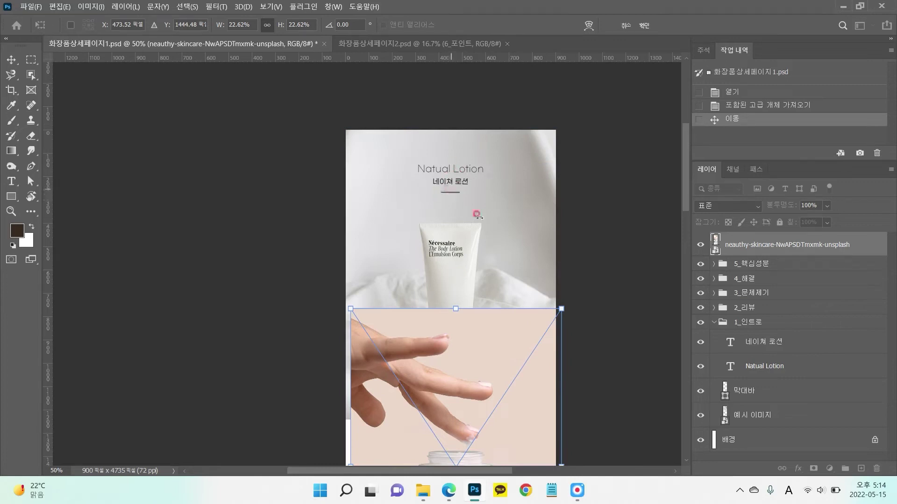
left_click_drag(478, 268, 472, 123)
left_click(659, 33)
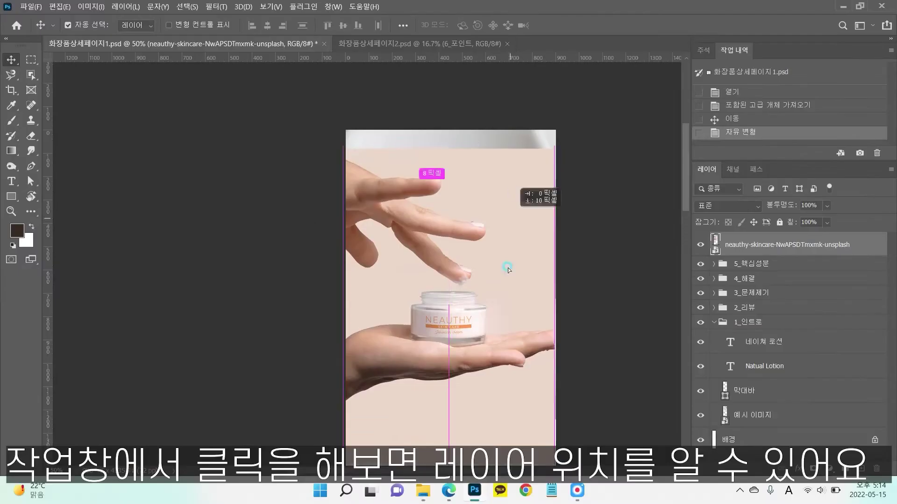
Shift the jar photo down to uncover the intro and select its title, bar and sample image to identify their layers
left_click_drag(509, 260, 519, 387)
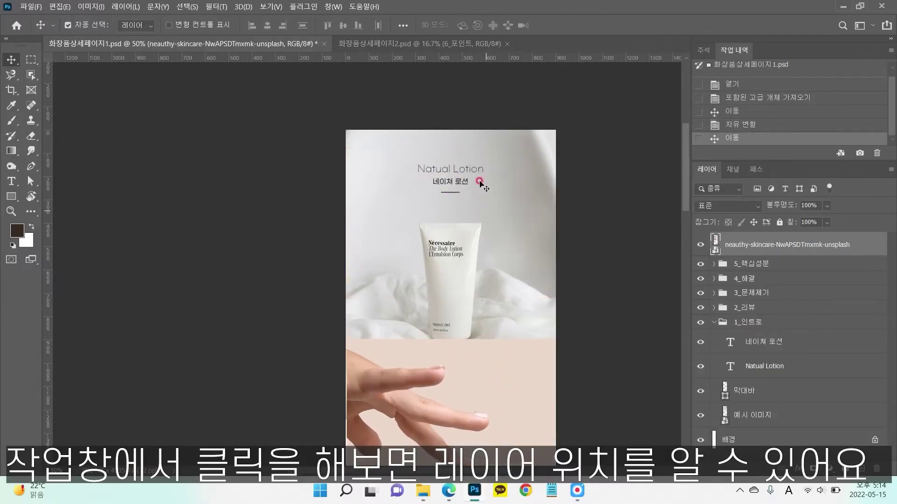
left_click(470, 168)
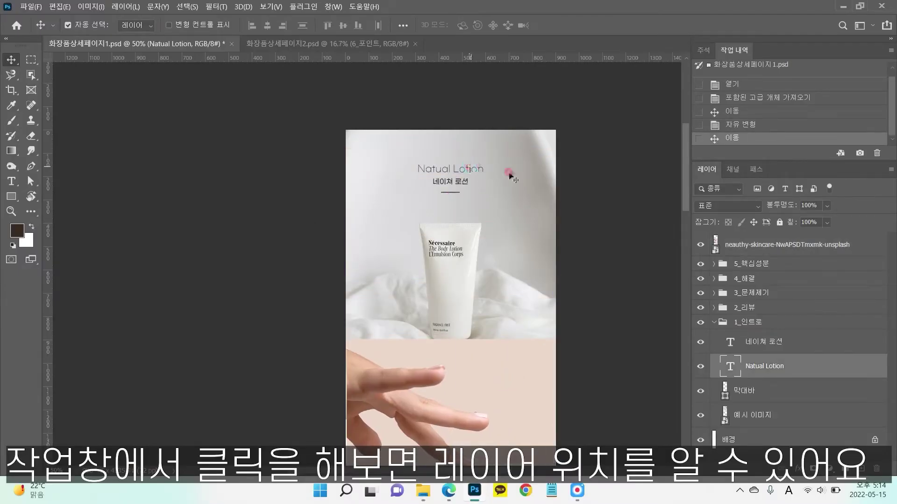
left_click(453, 192)
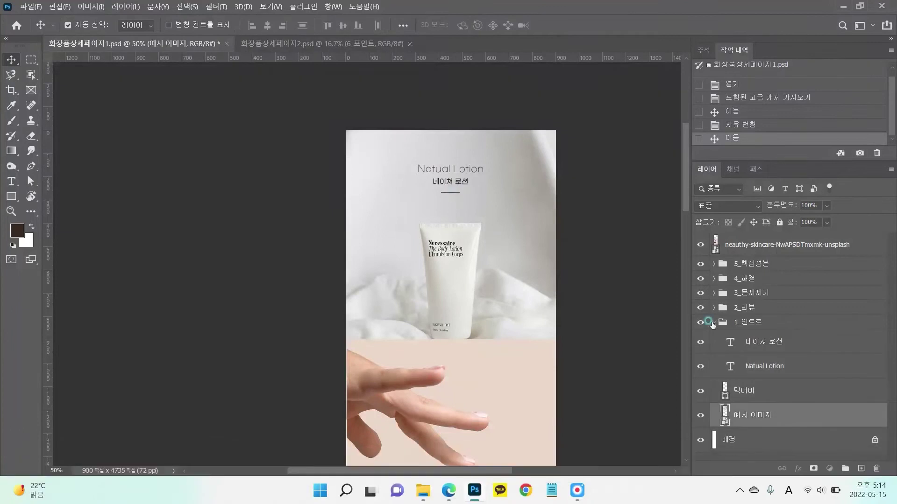
left_click(777, 325)
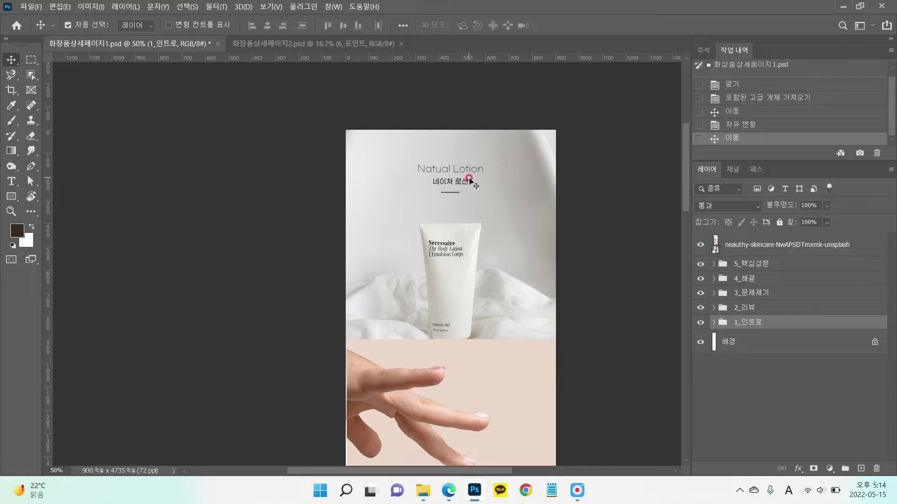
Reorder the jar photo layer to just above 배경, beneath the intro layers, and move the photo up behind the sample image
left_click(773, 134)
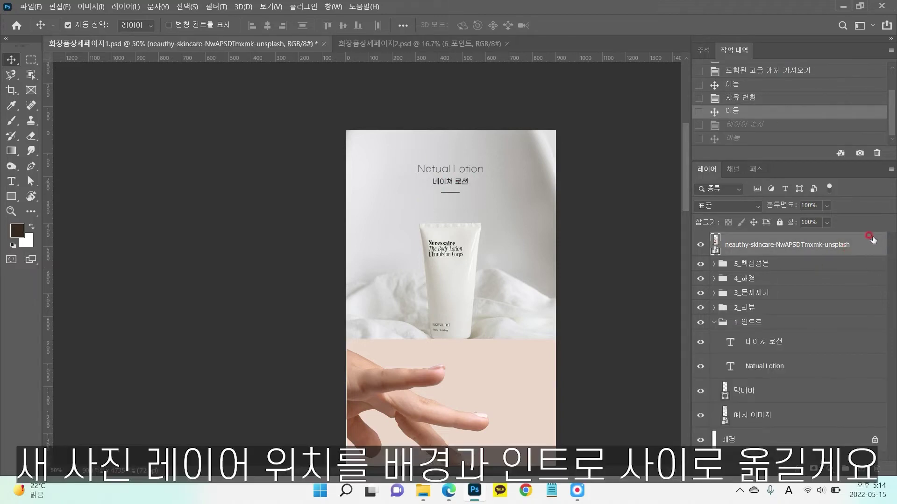
left_click_drag(857, 242, 825, 423)
left_click_drag(522, 446, 521, 205)
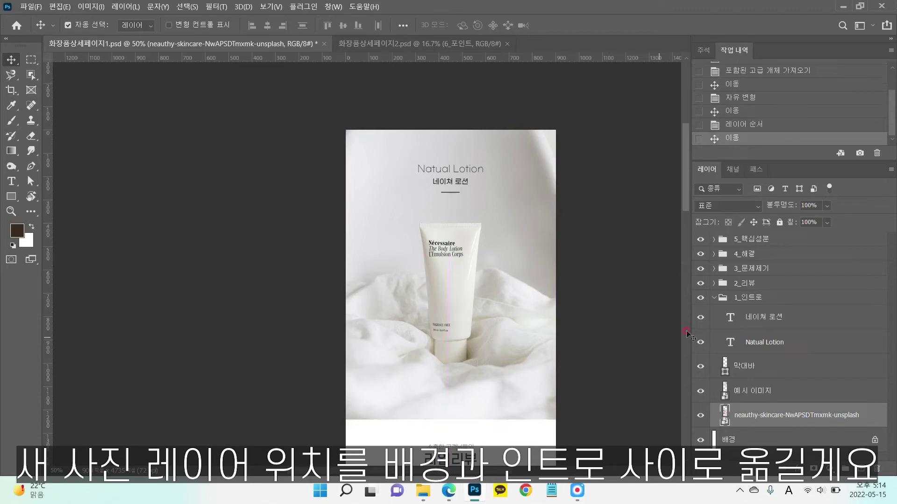
Set the 1_인트로 group's opacity to 50% and nudge the jar photo down until its lower edge matches the sample image's
left_click(713, 299)
left_click(812, 206)
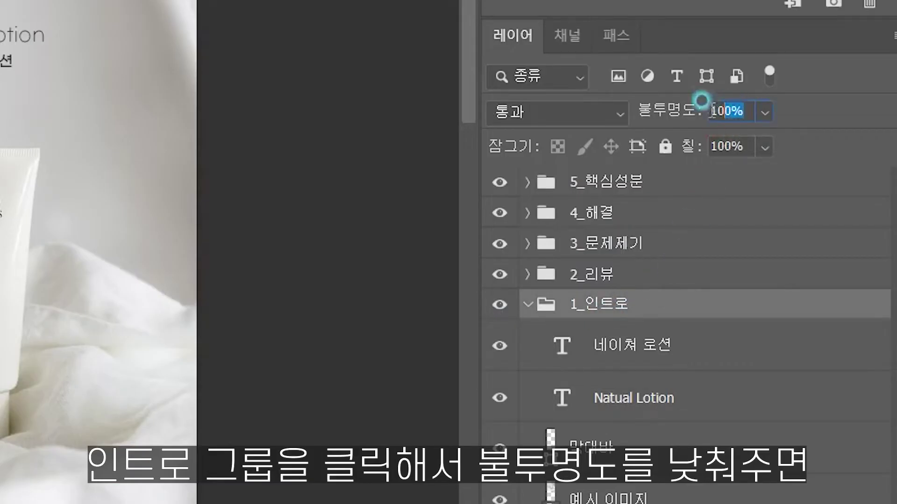
type("50")
key("Return")
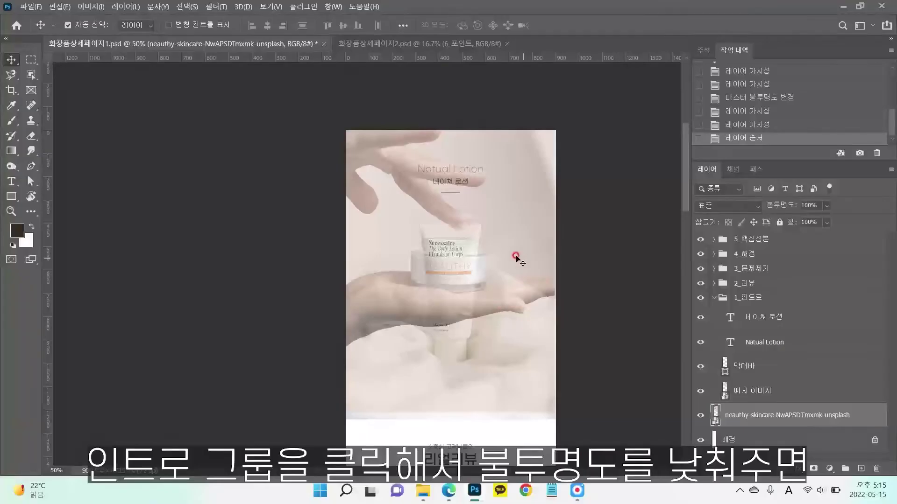
left_click(510, 239)
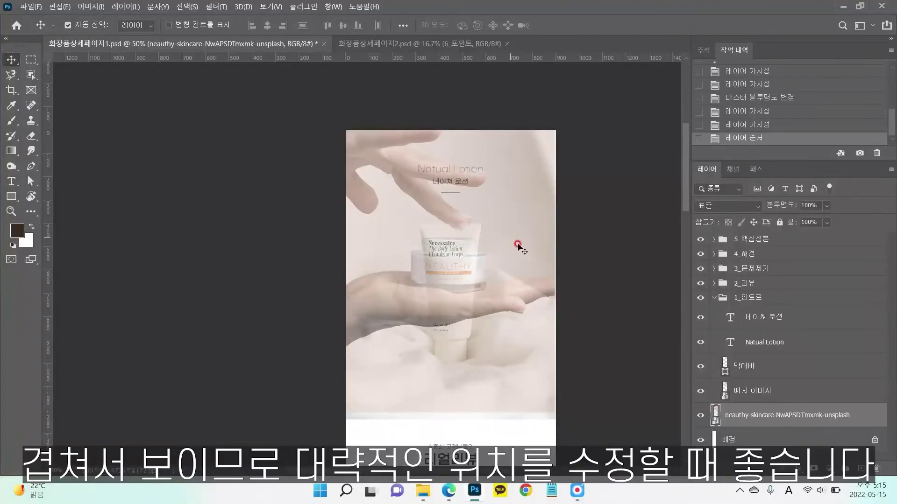
key("Down")
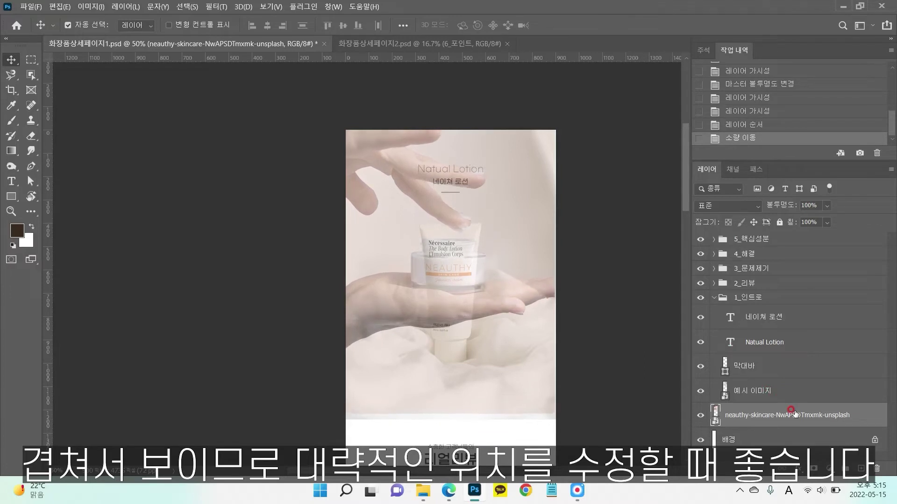
key("shift+Down")
key("shift+Down")
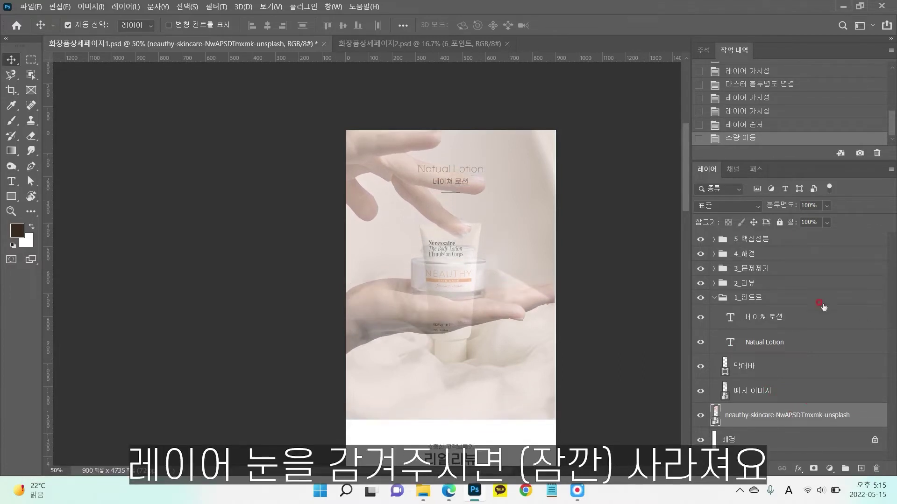
Hide the 예시 이미지 layer and set the 1_인트로 group's opacity to 100%
left_click(700, 392)
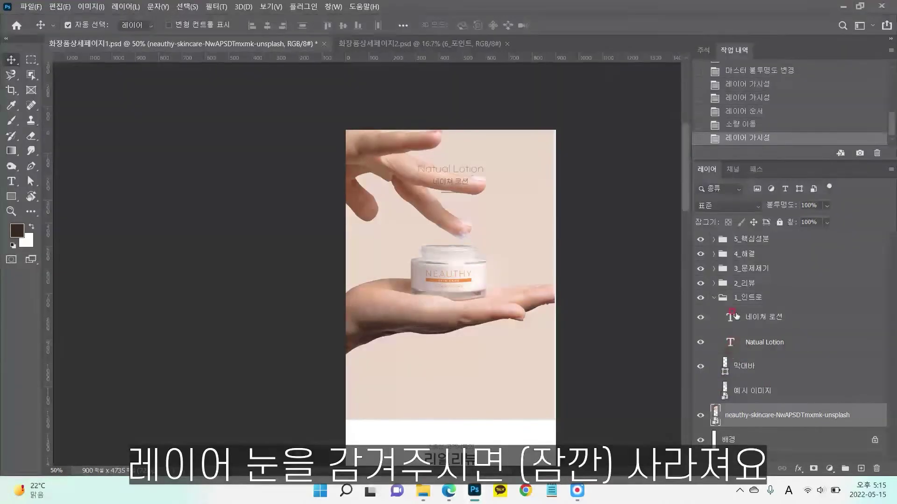
left_click(766, 298)
left_click(767, 207)
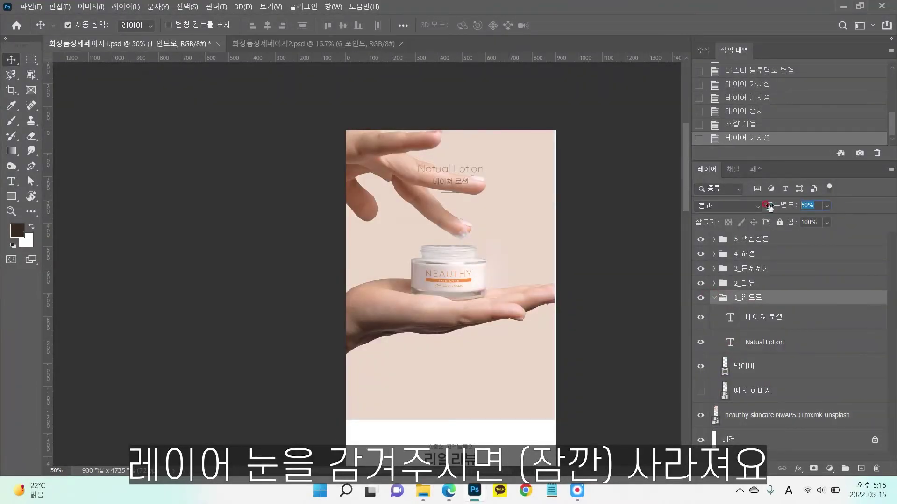
type("100")
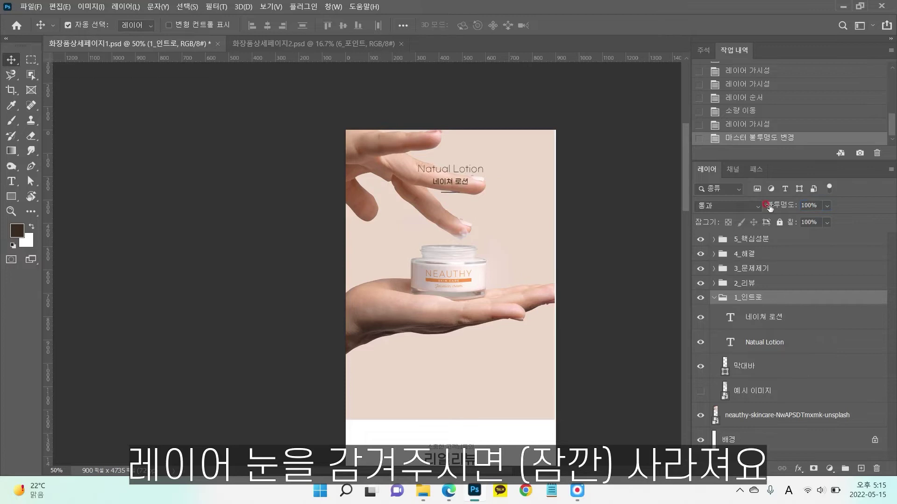
left_click(701, 391)
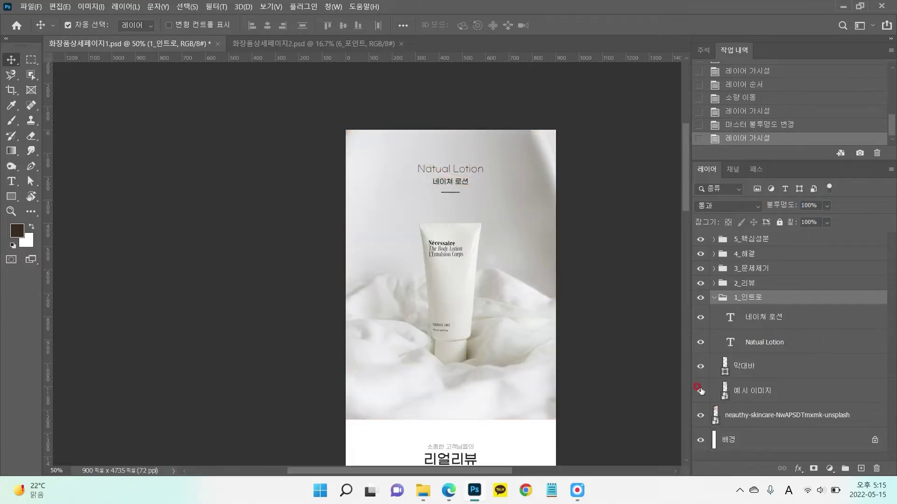
left_click(701, 391)
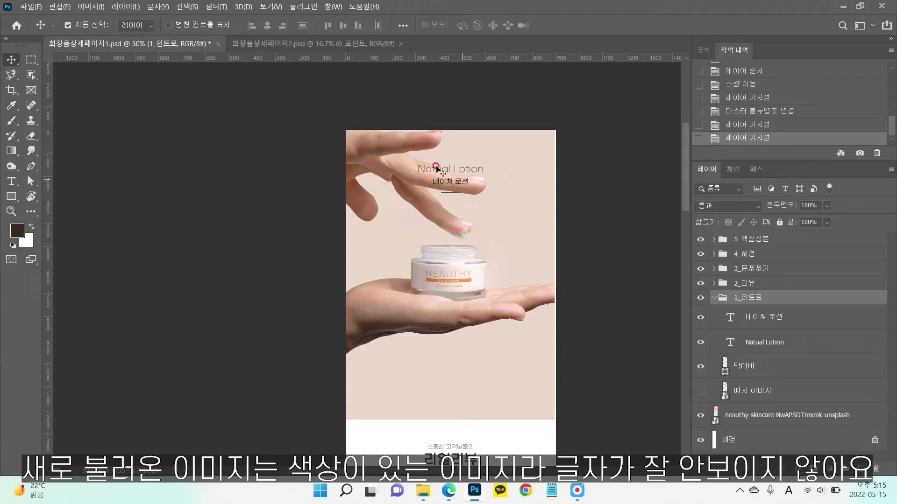
Nudge the jar photo sideways to cover the thin white strip along the page's right edge
left_click(535, 228)
key("Right")
key("Right")
key("Right")
key("Right")
key("Right")
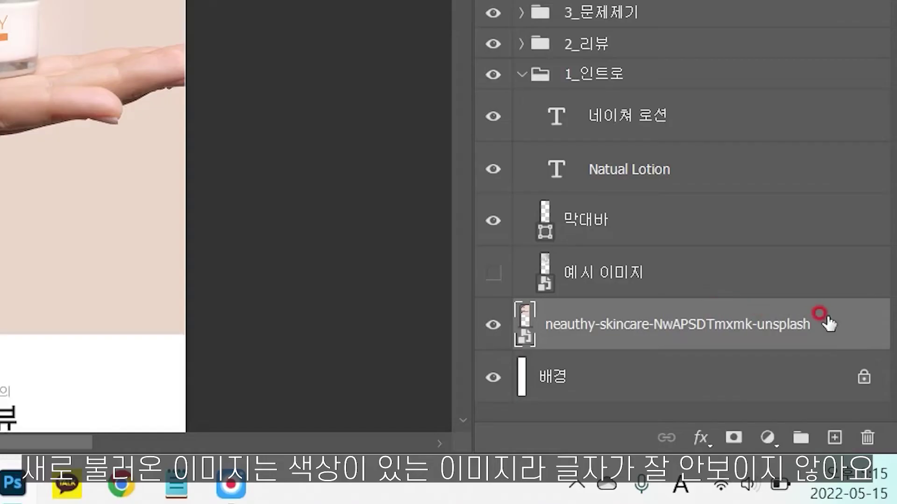
Add a layer mask to the neauthy-skincare-NwAPSDTmxmk-unsplash layer
left_click(727, 438)
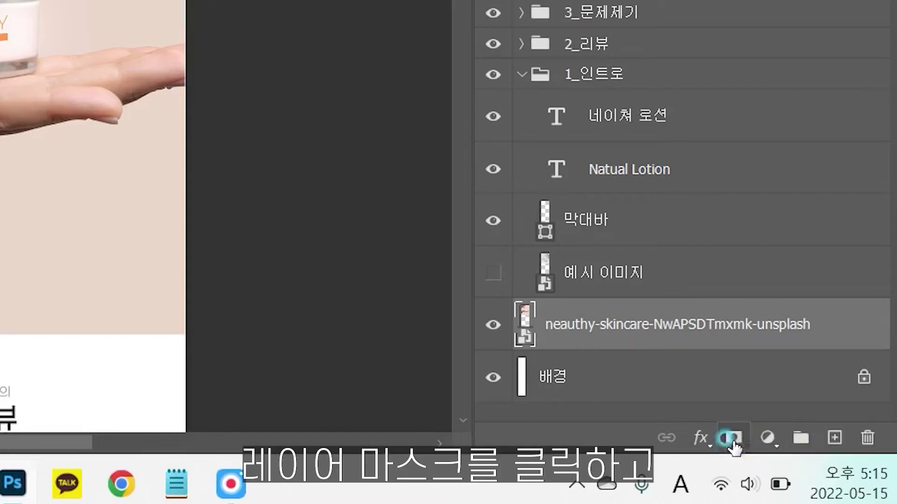
left_click(733, 439)
left_click(556, 320)
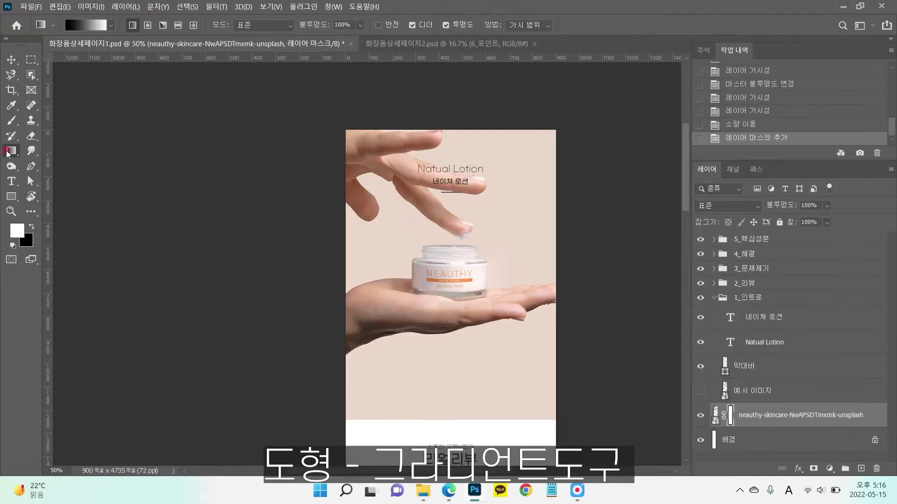
Draw a vertical black-to-white gradient on the mask, from above the page down to the jar, fading the photo behind the title
right_click(10, 151)
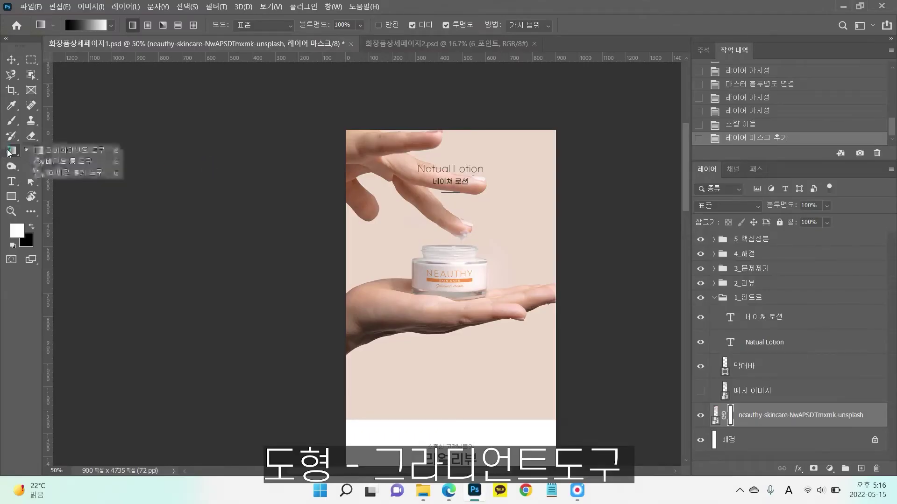
left_click(74, 150)
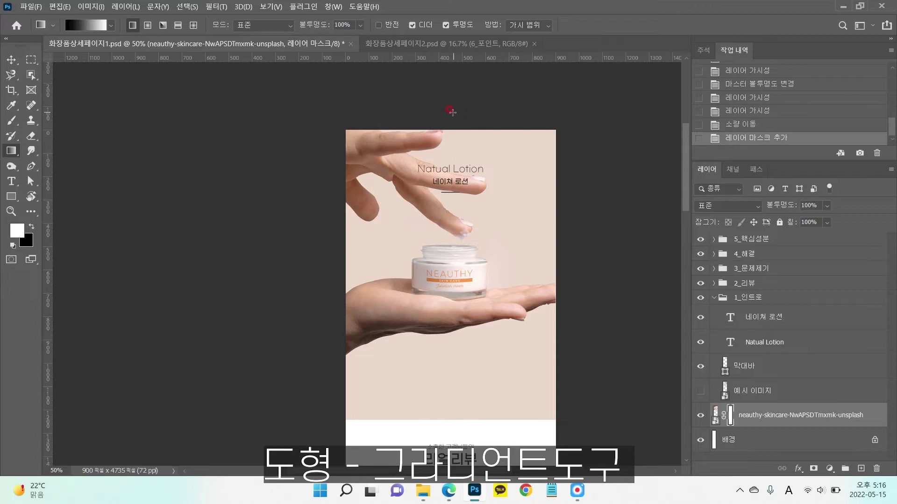
left_click_drag(452, 112, 449, 183)
left_click_drag(449, 235, 448, 235)
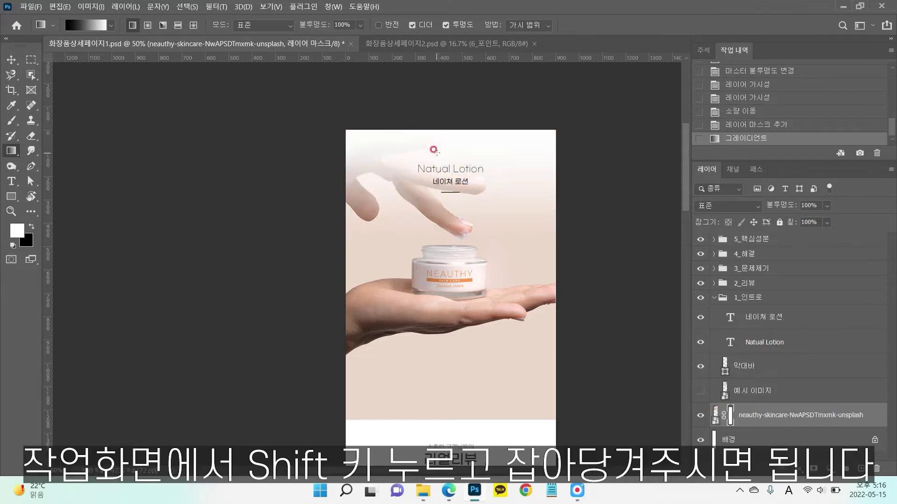
left_click_drag(446, 118, 449, 254)
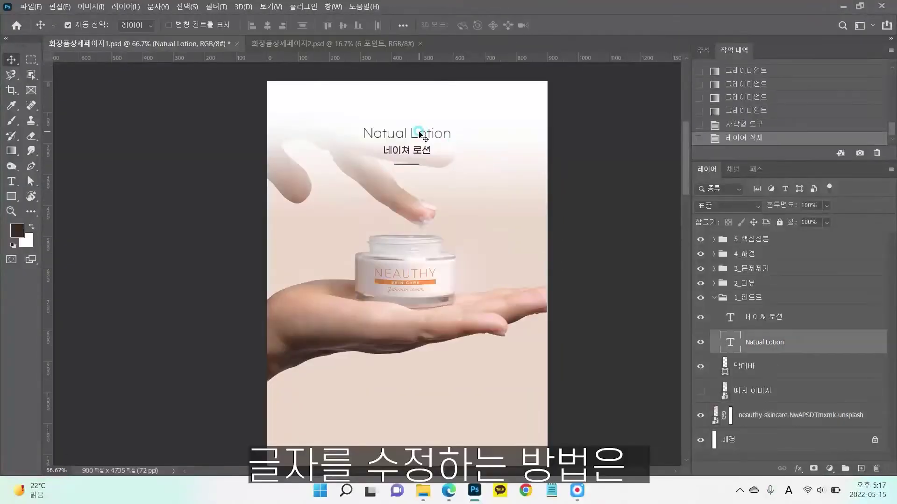
left_click(490, 149)
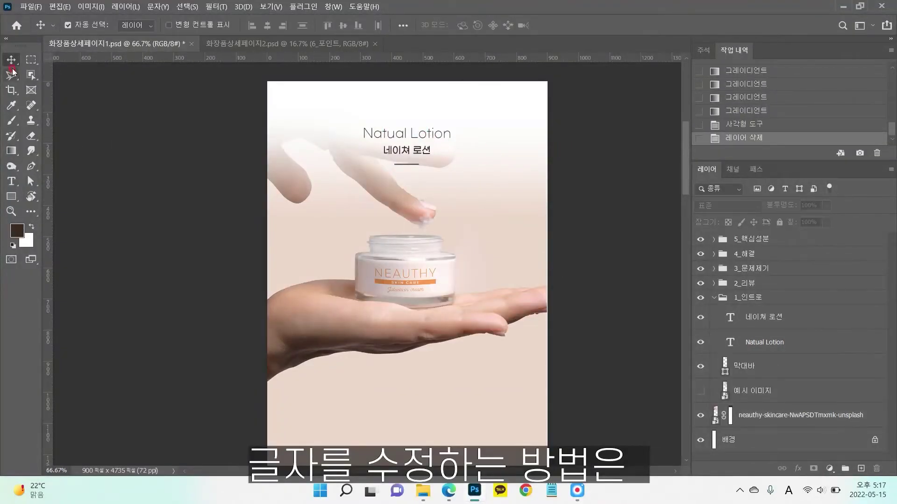
Replace the English title text "Natual Lotion" with "suncream"
double_click(413, 132)
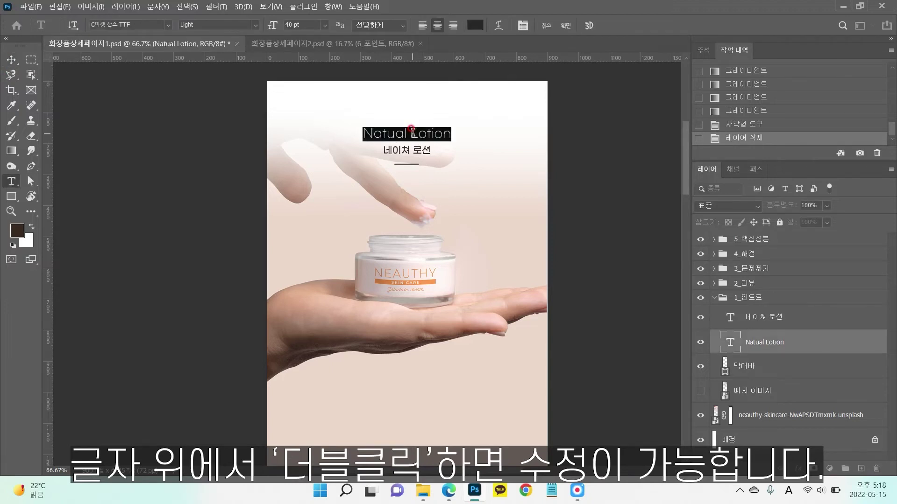
type("S")
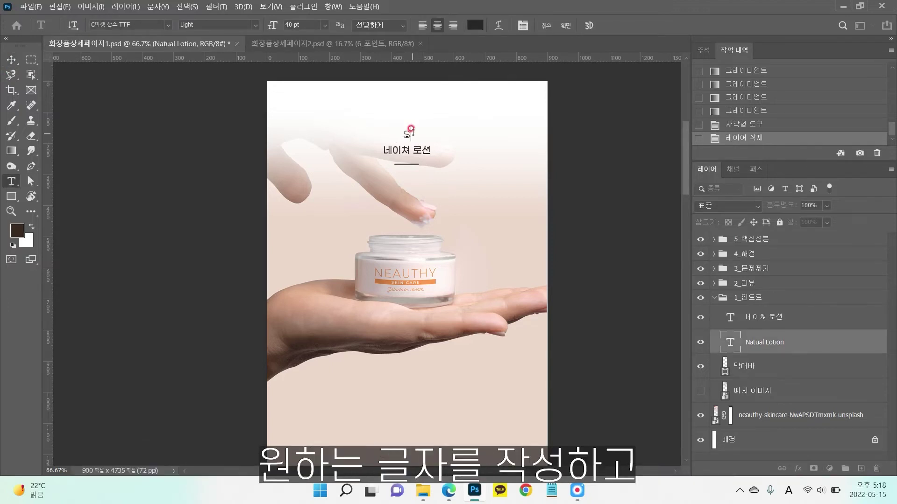
type("uncream")
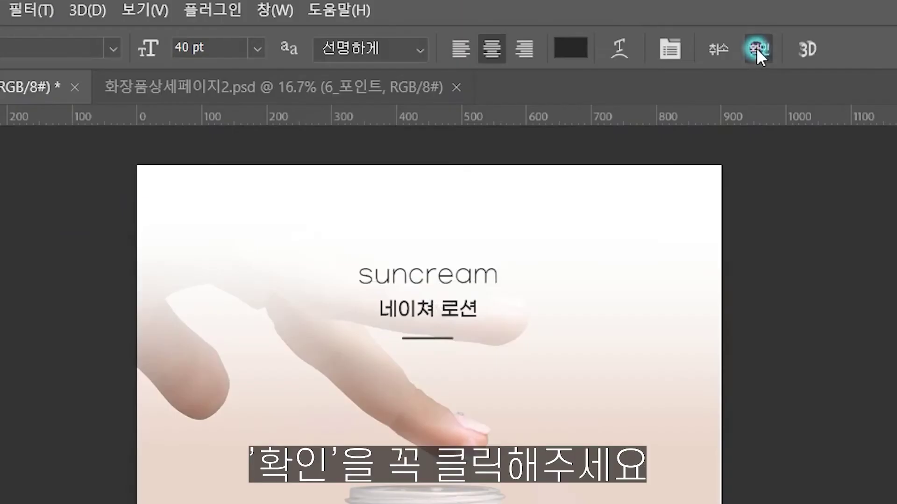
left_click(566, 26)
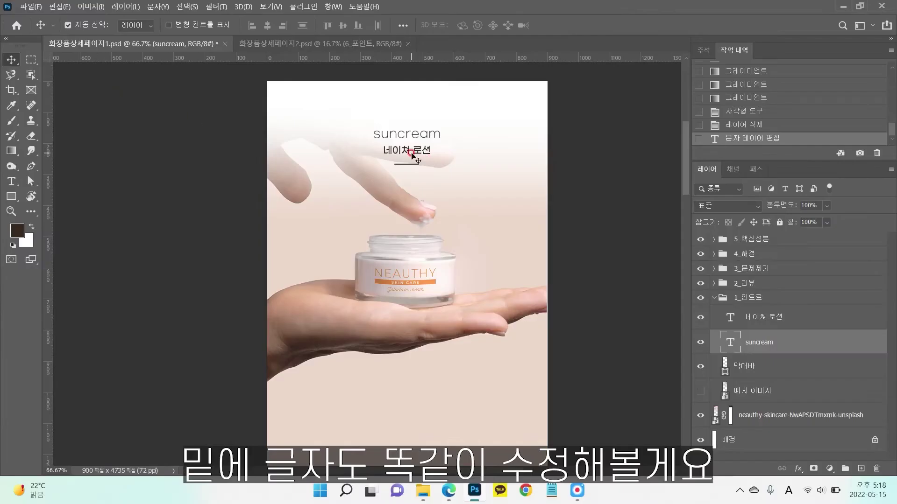
Replace the Korean subtitle "네이쳐 로션" with "선크림"
double_click(411, 152)
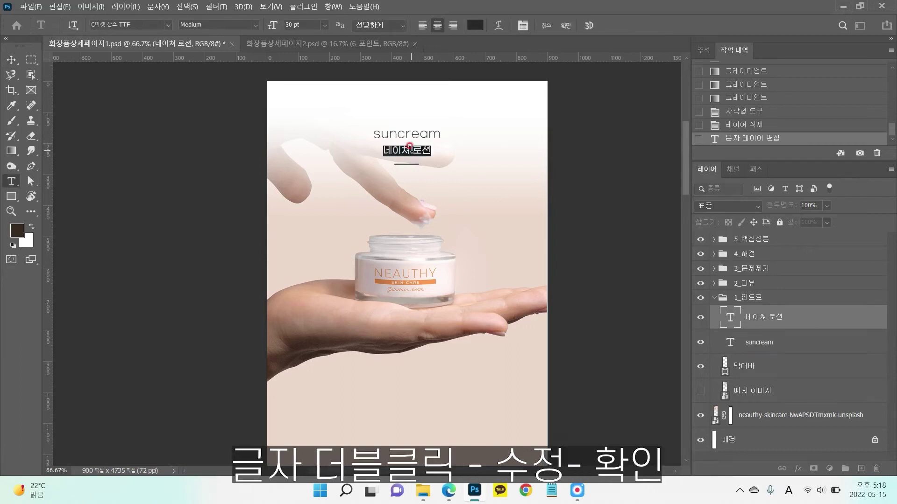
type("ㅌ")
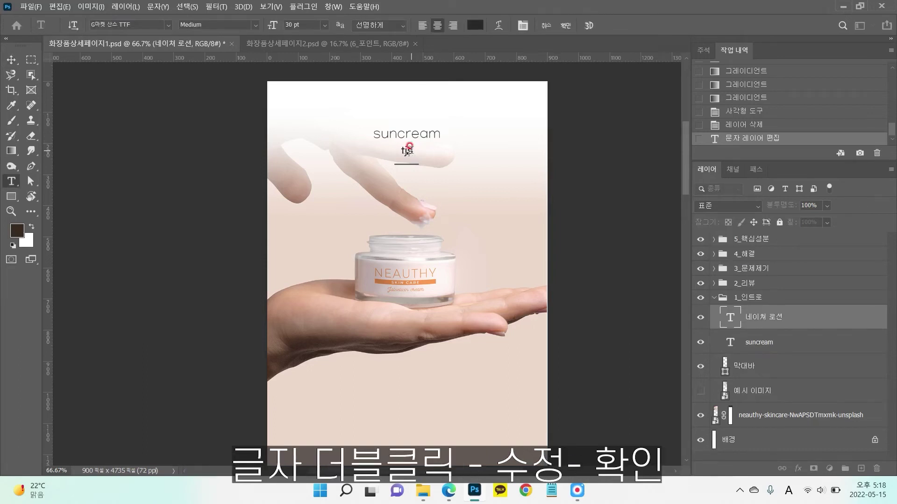
type("크림")
left_click(565, 26)
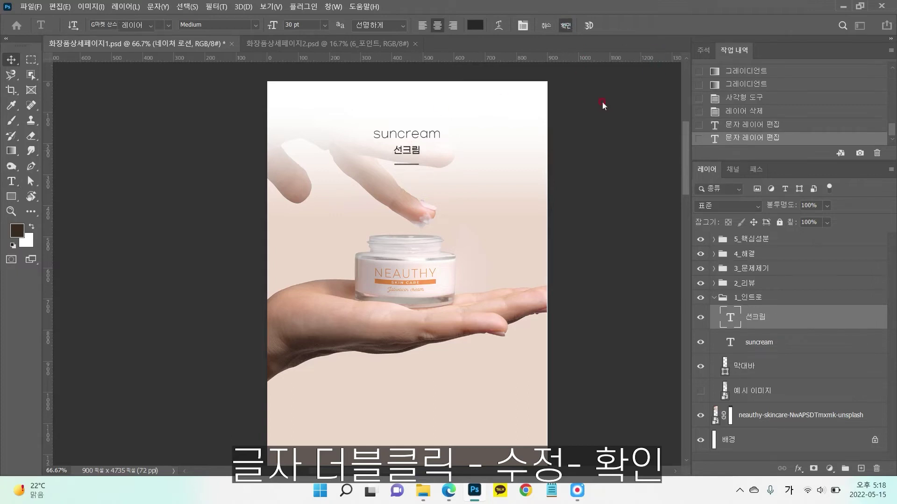
Set the font size of the 선크림 subtitle to 34 pt
double_click(403, 149)
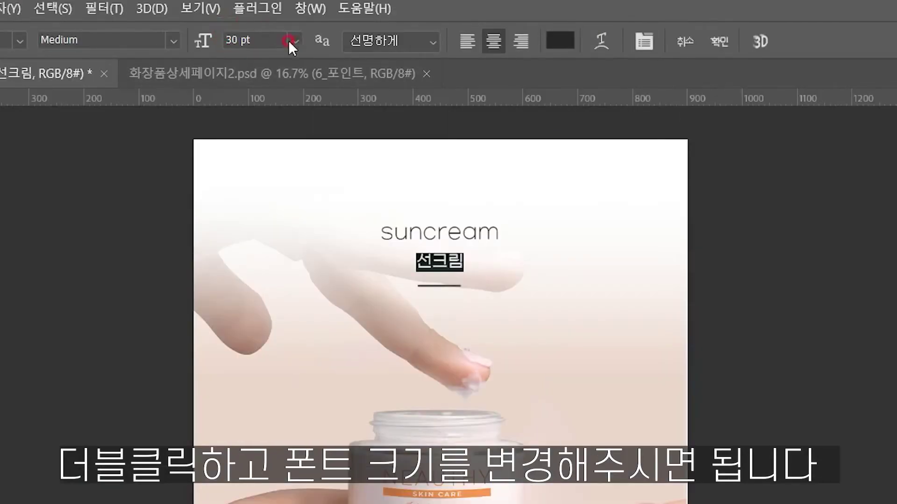
left_click(288, 41)
left_click(268, 280)
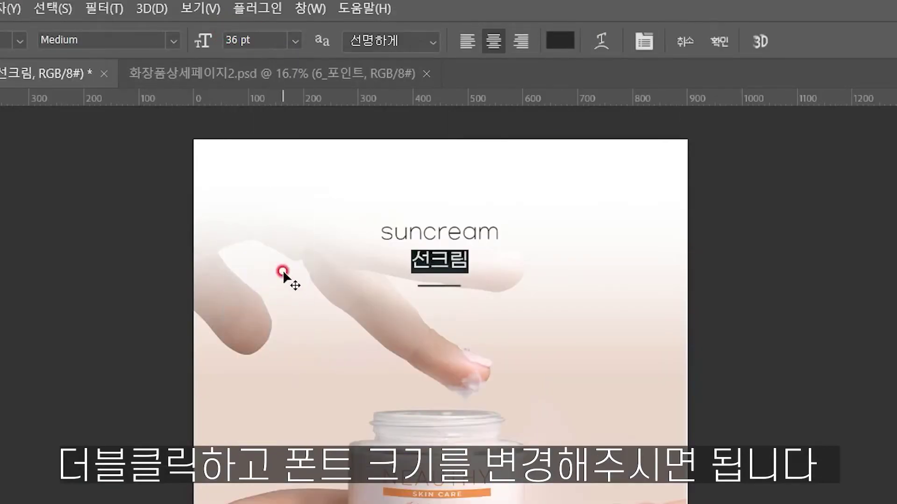
left_click(298, 42)
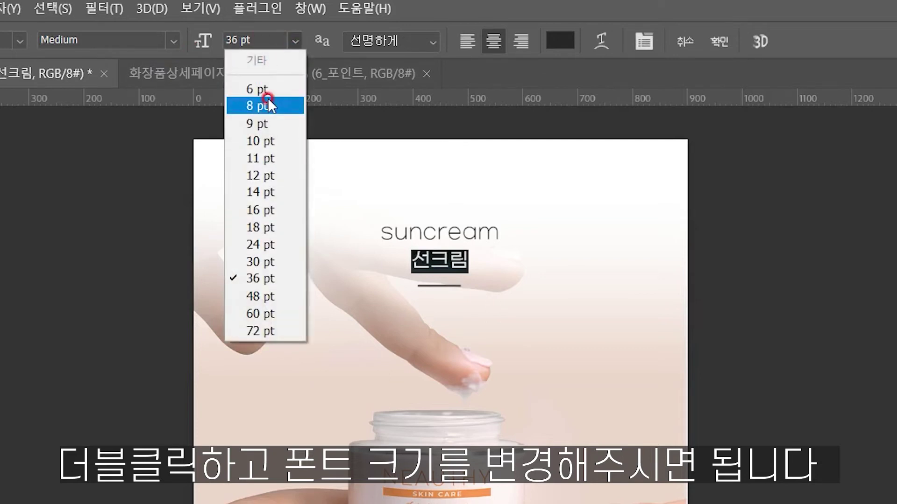
left_click(257, 31)
left_click(204, 41)
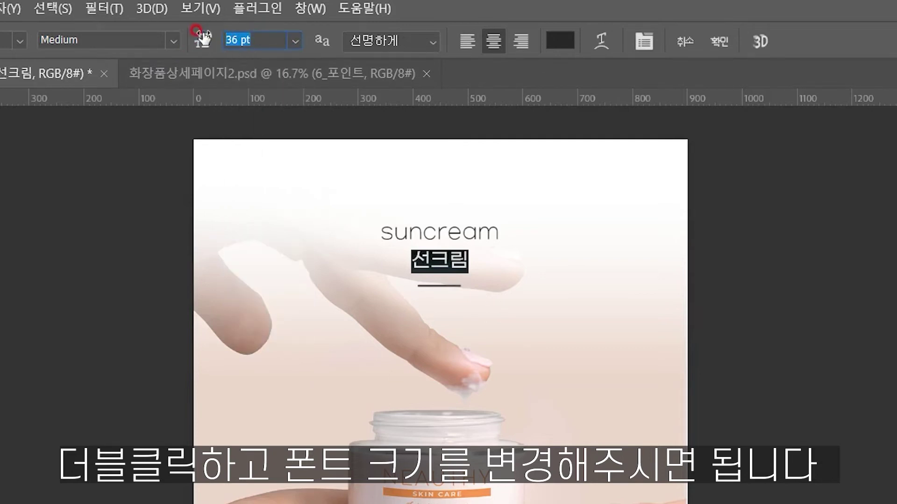
type("34")
key("Return")
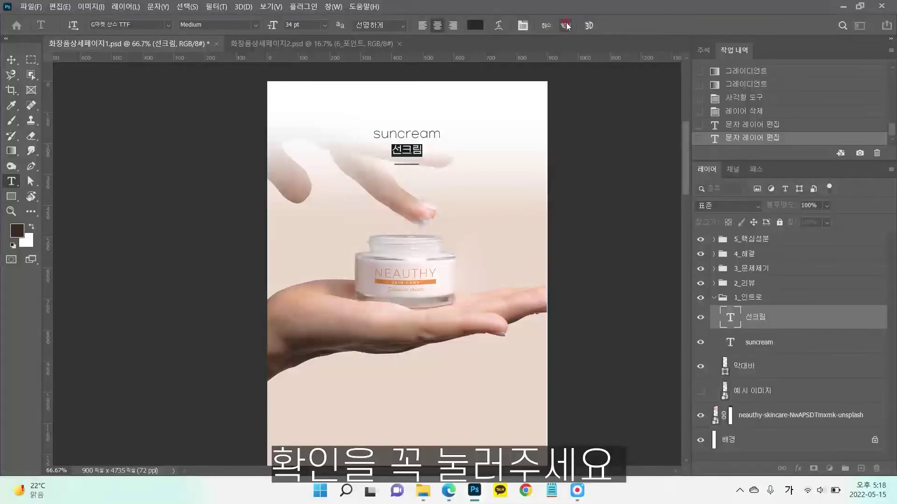
left_click(565, 27)
key("v")
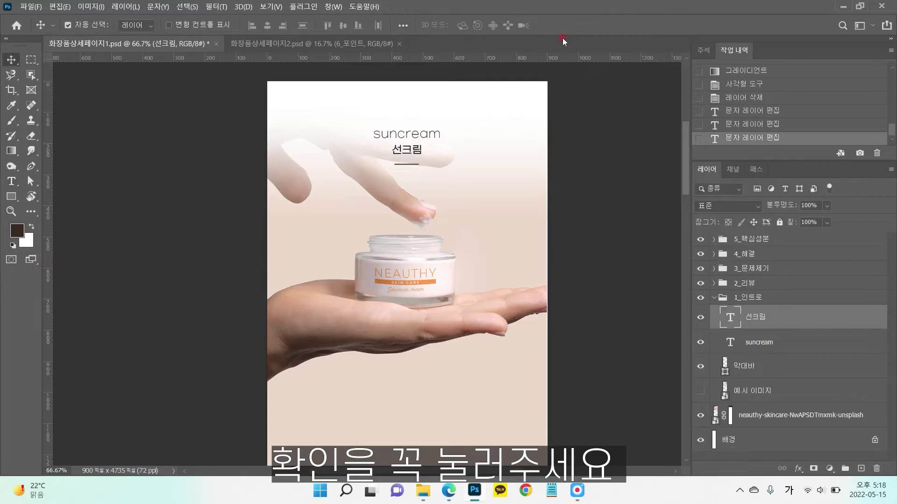
Make the first line of the first review bubble, "촉촉해서 너무 좋아요", Bold in the 리얼리뷰 section
key("ctrl+minus")
scroll(510, 176, "down", 5)
mouse_move(467, 121)
left_mouse_down()
mouse_move(450, 281)
mouse_move(472, 266)
mouse_move(464, 132)
left_mouse_up()
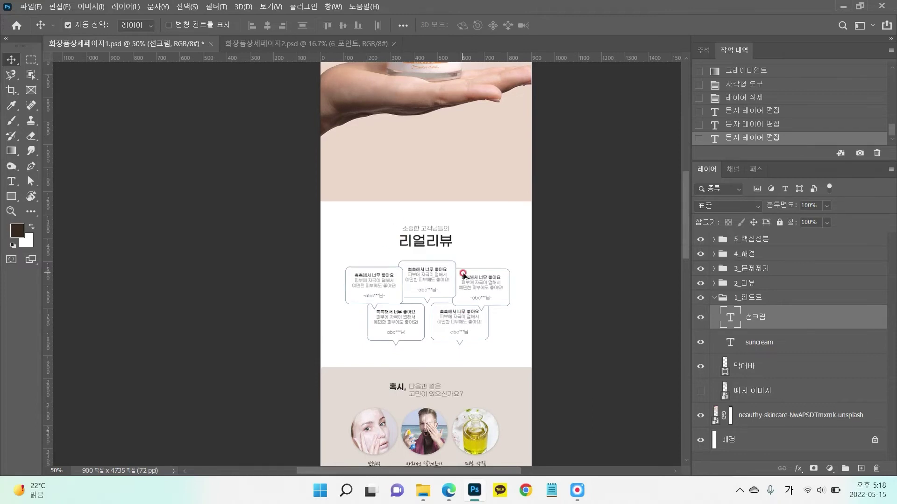
key("ctrl+plus")
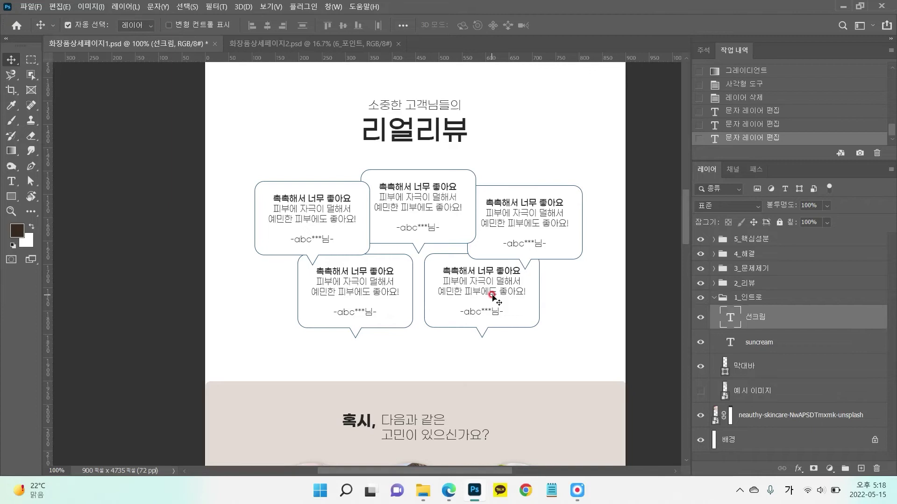
left_click(314, 200)
double_click(314, 200)
left_click_drag(273, 198, 356, 239)
left_click(357, 205)
left_click_drag(262, 195, 354, 198)
left_click(318, 204)
left_click_drag(268, 197, 353, 199)
left_click(217, 25)
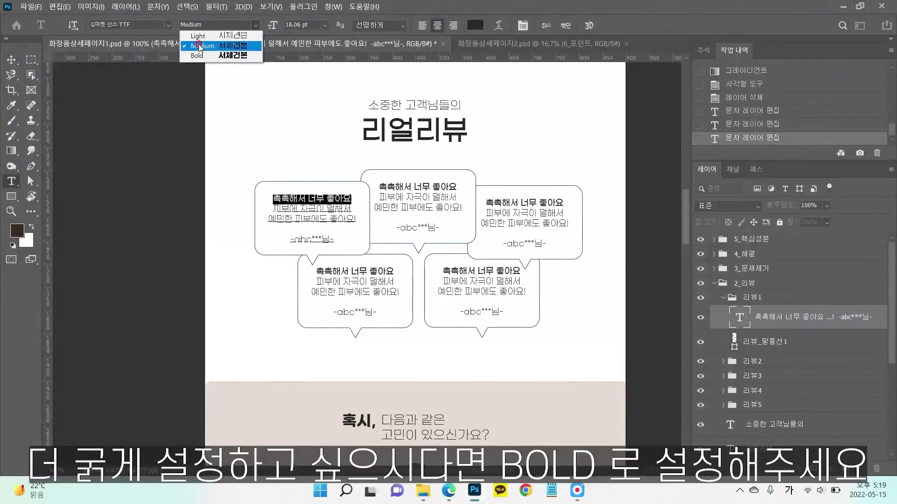
left_click(198, 47)
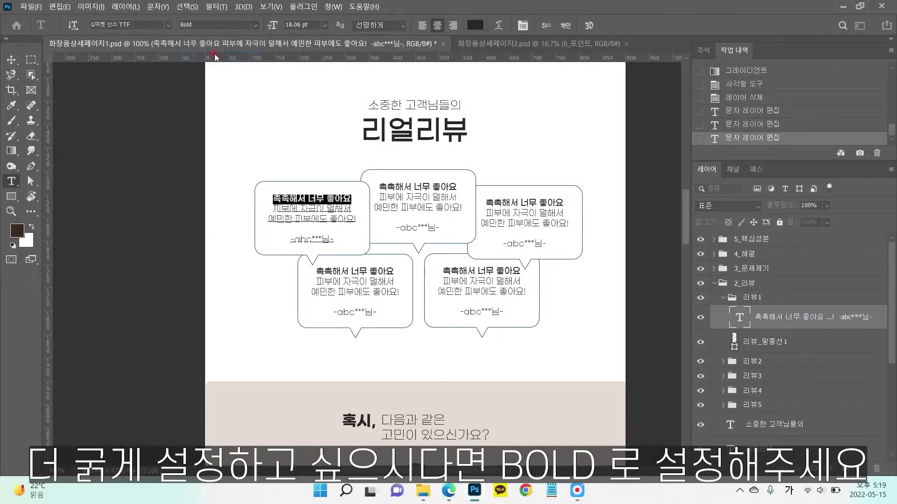
key("ctrl+Return")
key("v")
Set the remaining lines of the first review bubble, including the reviewer line, to the Light weight
double_click(281, 228)
left_click_drag(273, 205, 335, 241)
left_click(256, 25)
left_click(309, 194)
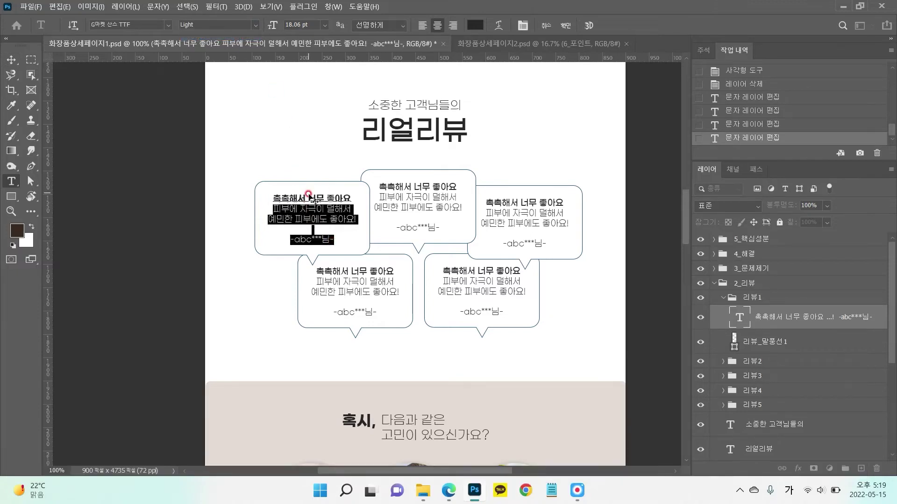
key("ctrl+Return")
key("v")
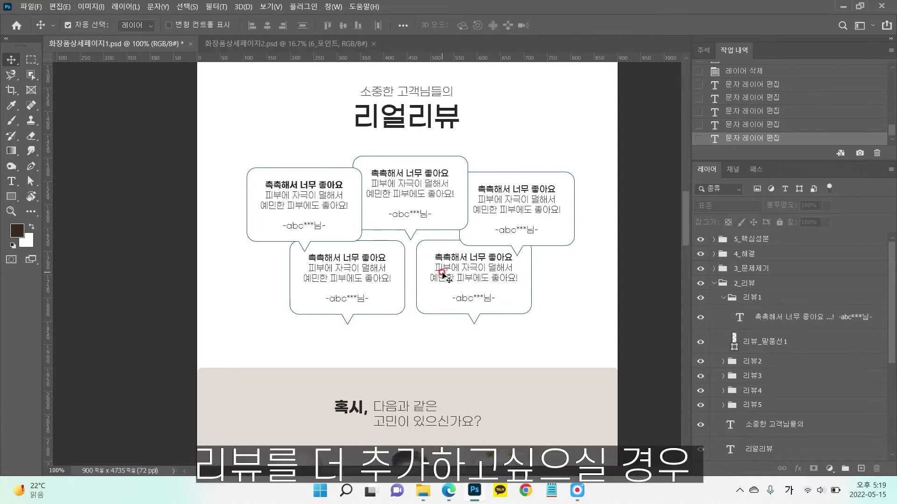
Try duplicating a lower review bubble together with its text, and undo the copy
left_click_drag(393, 330, 368, 239)
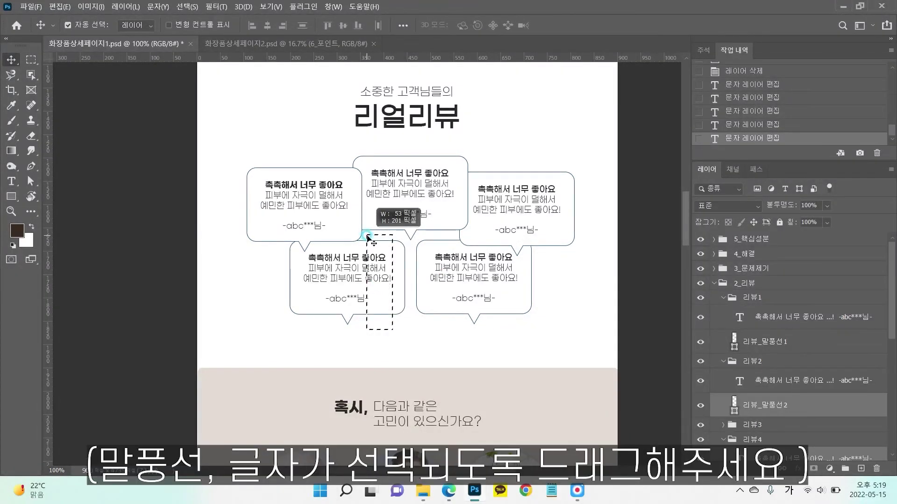
left_click_drag(367, 239, 368, 238)
scroll(367, 237, "down", 3)
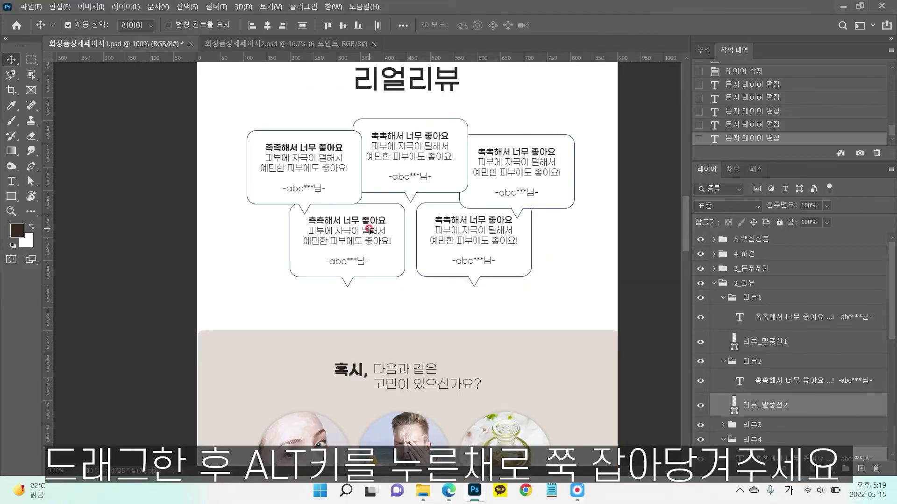
left_click_drag(410, 195, 459, 317)
left_click_drag(386, 289, 546, 120)
key("ctrl+z")
Delete the two lower review bubbles with their text, and undo the deletion
left_click_drag(556, 254, 271, 282)
key("Delete")
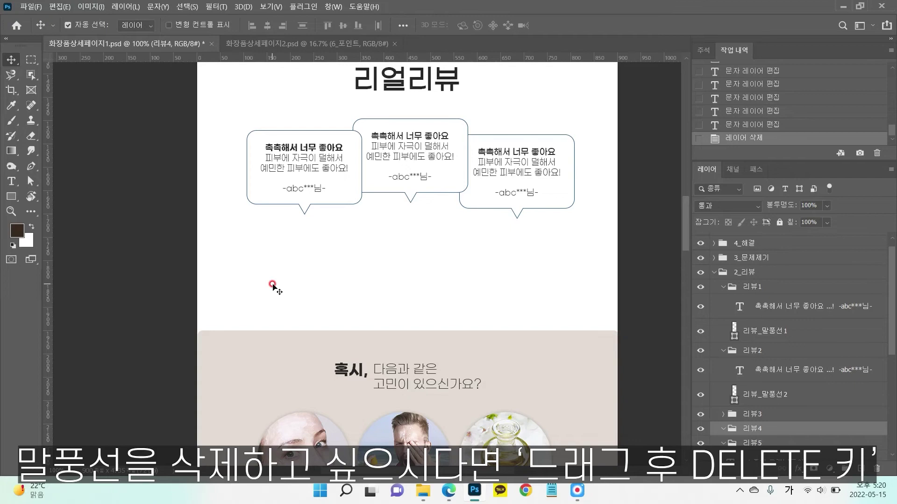
key("ctrl+z")
Place the water-20044_1920 image from the 화장품상세페이지_사용된 이미지 folder into the 3_문제제기 section
scroll(287, 280, "down", 3)
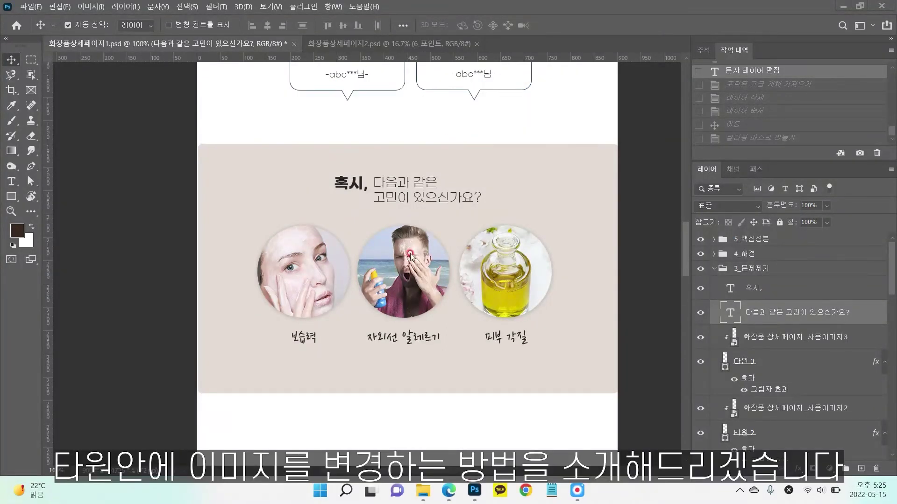
mouse_move(425, 498)
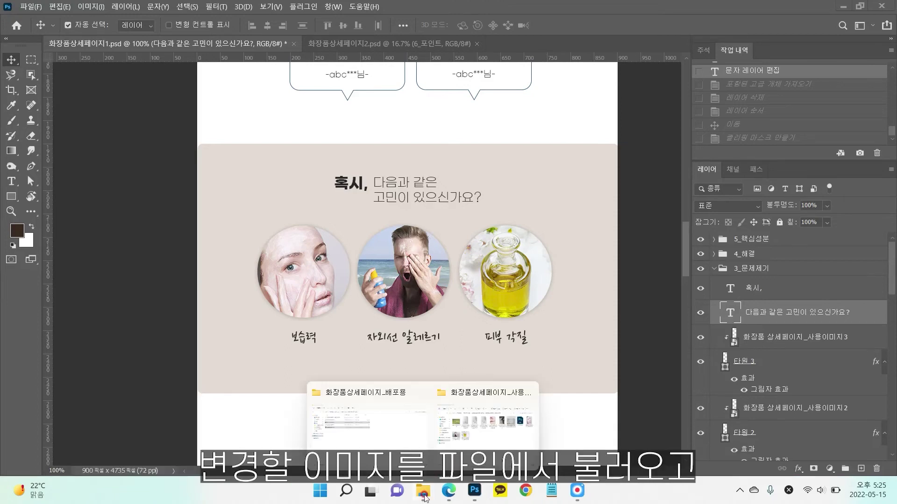
left_click(486, 418)
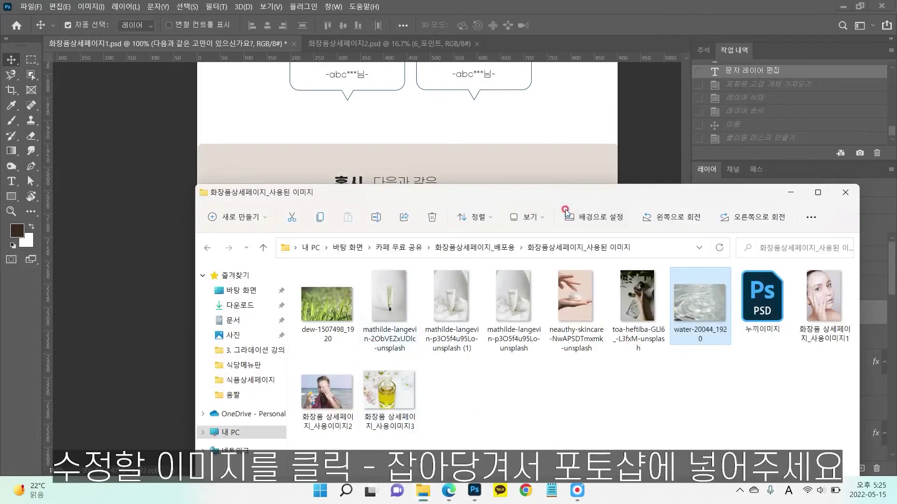
left_click_drag(761, 363, 588, 196)
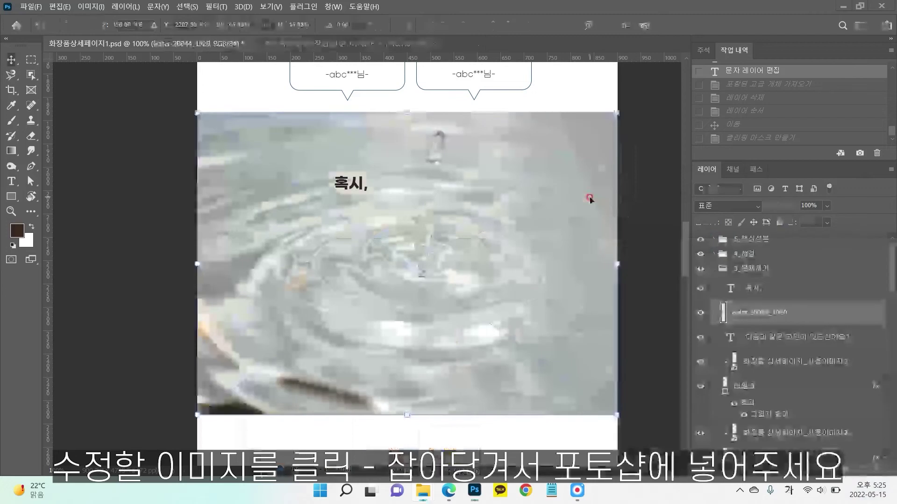
left_click(643, 27)
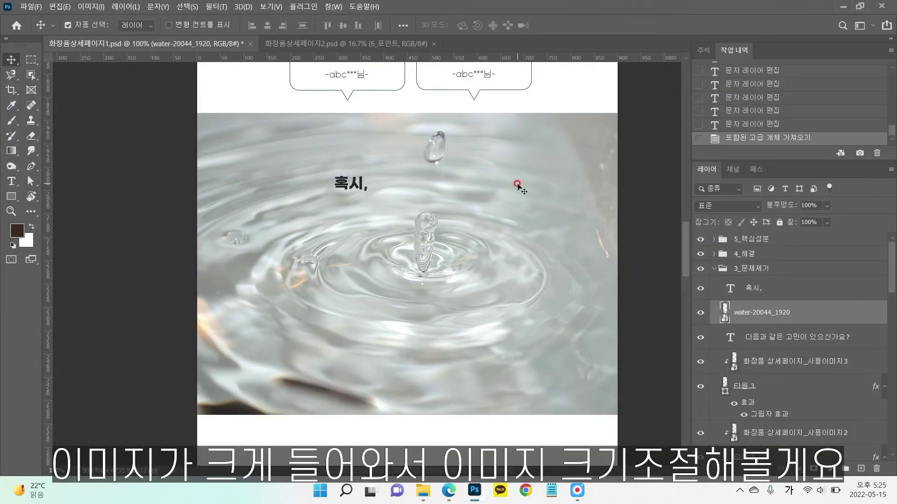
Scale the water photo down proportionally to about 20%
key("ctrl+t")
left_click_drag(577, 137, 377, 286)
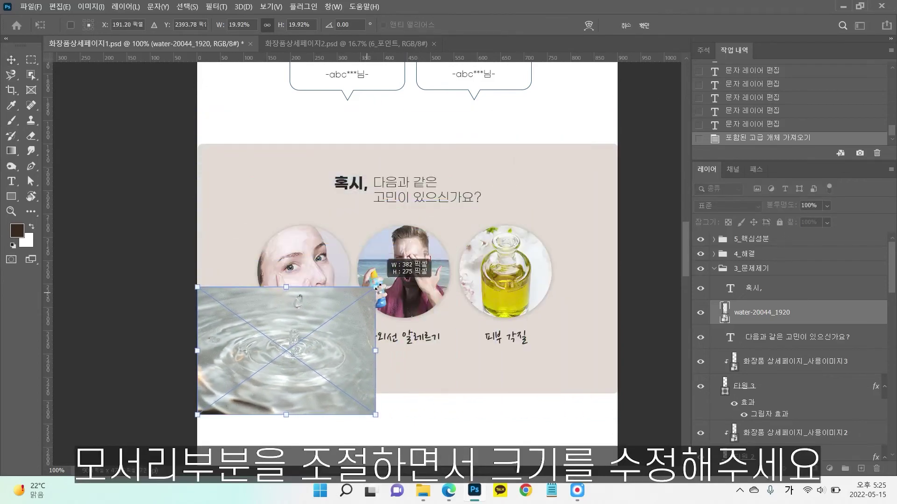
left_click(645, 26)
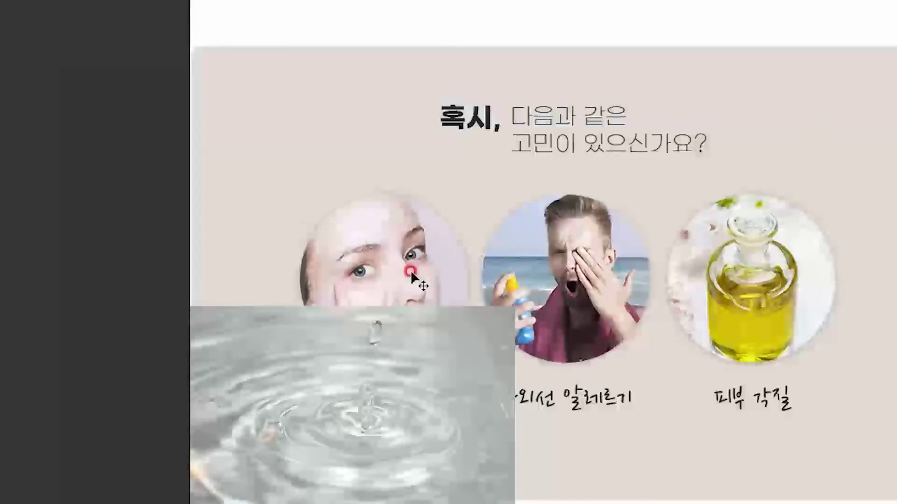
Delete the 화장품 상세페이지_사용이미지1 layer and position the water photo over the 타원 1 circle
left_click(411, 273)
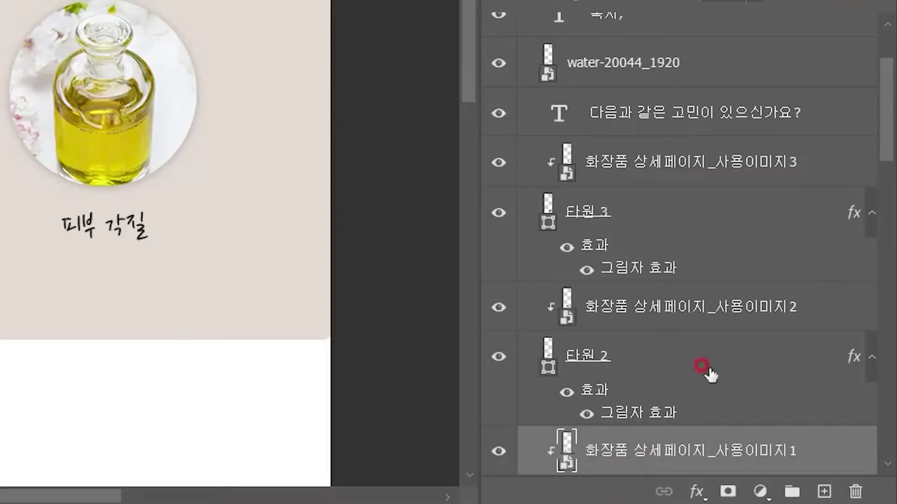
scroll(599, 446, "down", 2)
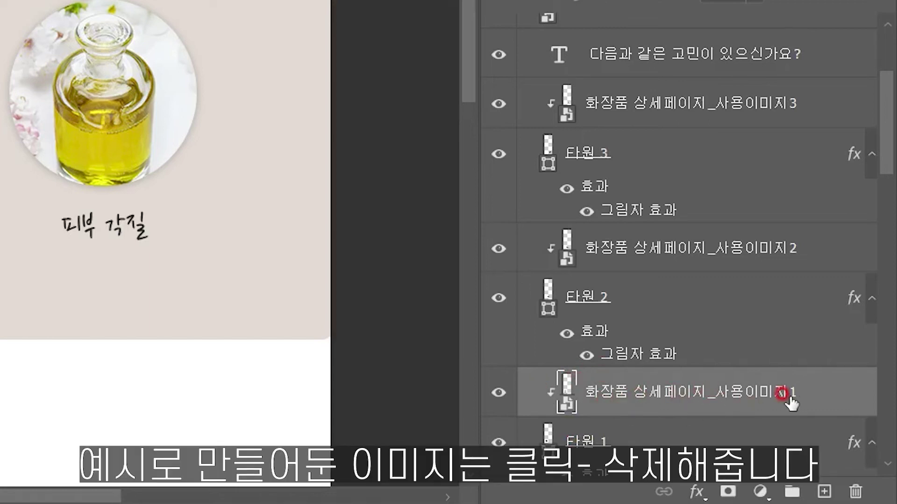
key("Delete")
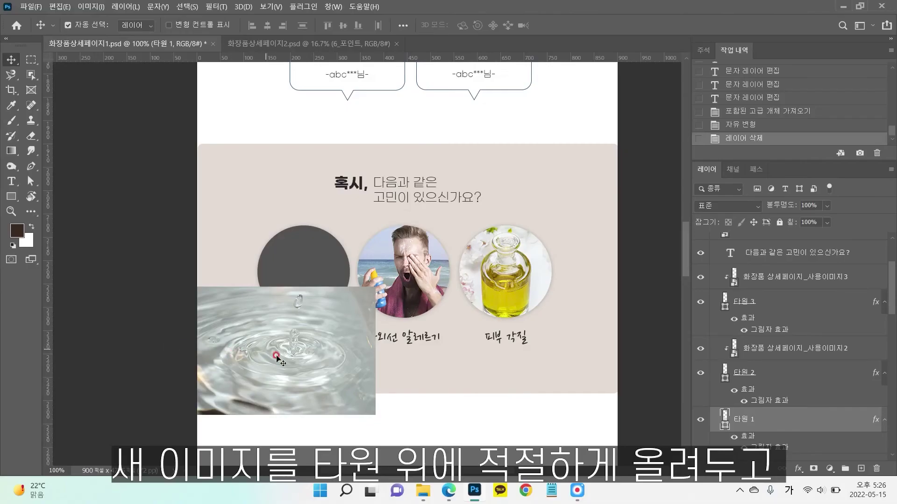
left_click_drag(279, 357, 298, 288)
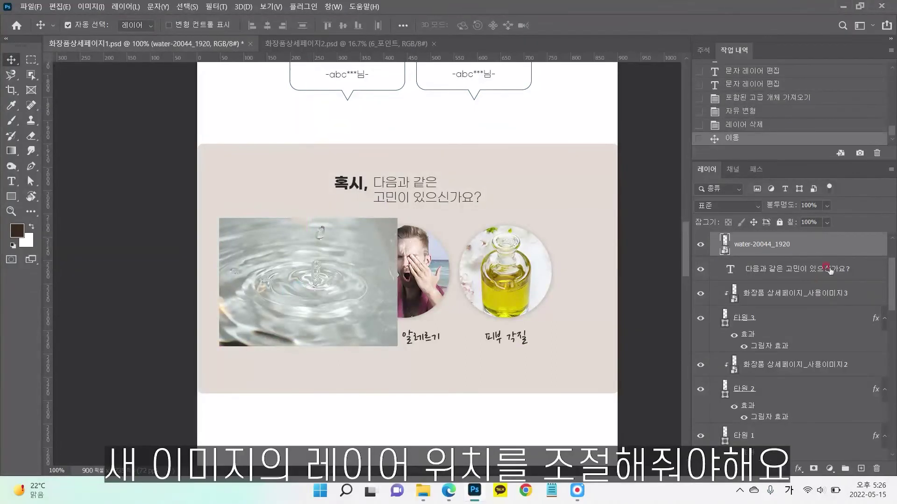
Move the water-20044_1920 layer directly above 타원 1 and clip it to that circle
scroll(802, 252, "up", 1)
scroll(853, 279, "up", 2)
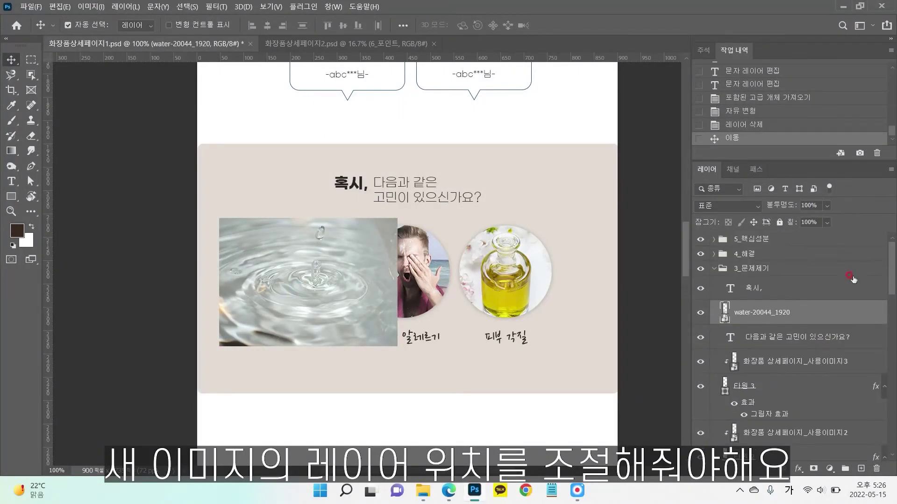
scroll(847, 304, "down", 1)
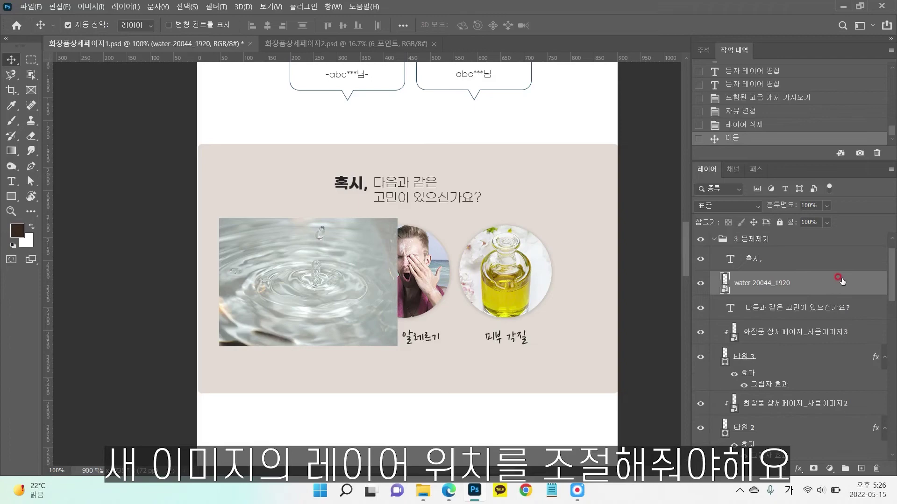
left_click_drag(825, 284, 739, 409)
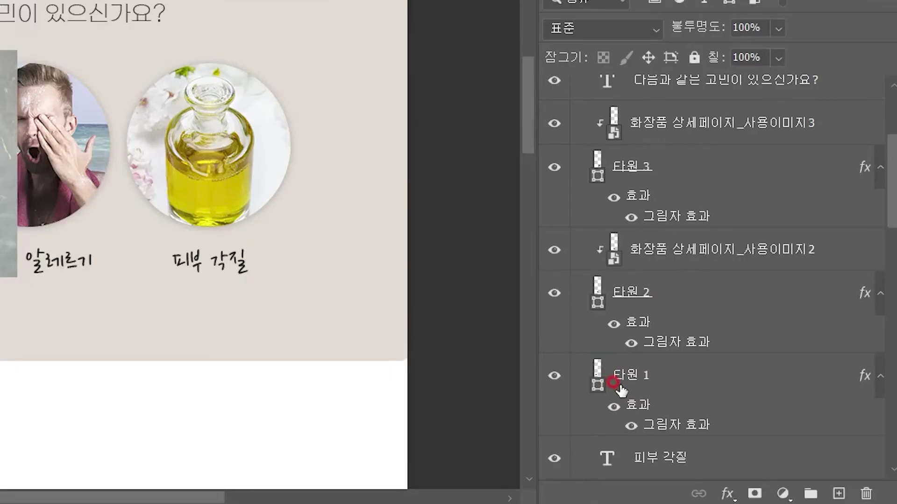
mouse_move(621, 391)
left_mouse_down()
mouse_move(612, 394)
mouse_move(623, 400)
mouse_move(808, 292)
mouse_move(734, 196)
mouse_move(733, 174)
left_mouse_up()
left_click_drag(711, 114, 689, 422)
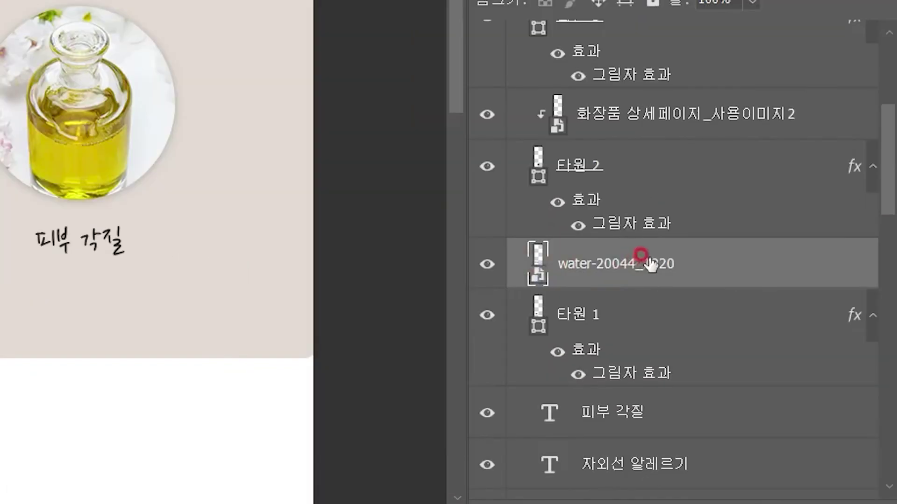
left_click(529, 277, "alt")
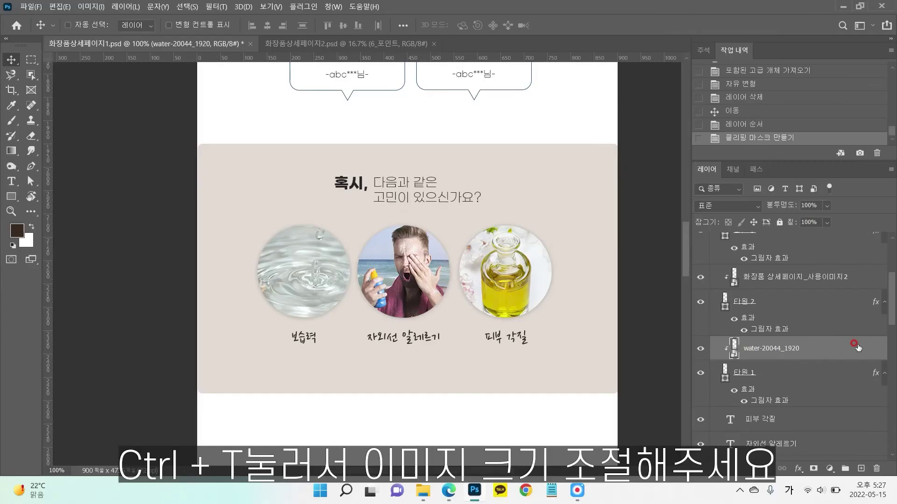
Scale the clipped water photo to about 19.36% and reposition it so the droplet ripple sits centred in the circle
key("ctrl+t")
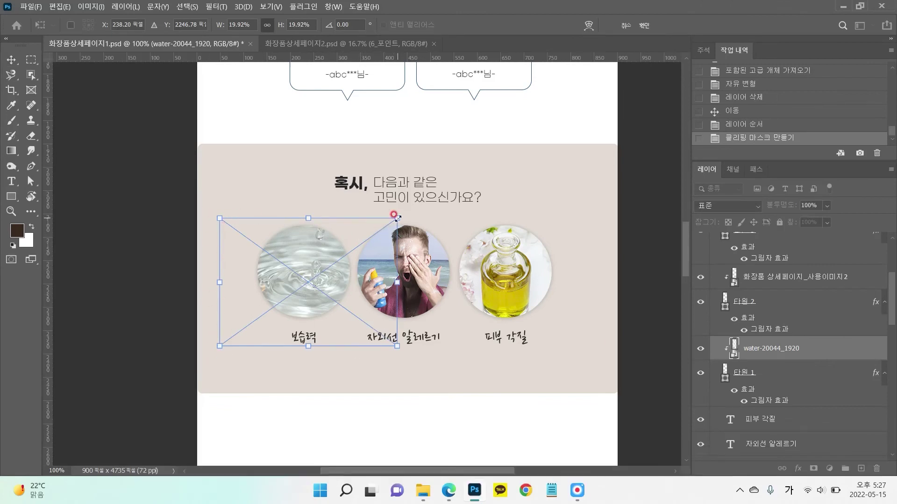
mouse_move(280, 285)
left_mouse_down()
mouse_move(310, 296)
mouse_move(277, 287)
mouse_move(281, 279)
left_mouse_up()
mouse_move(385, 342)
left_mouse_down()
mouse_move(352, 307)
mouse_move(417, 356)
mouse_move(382, 339)
left_mouse_up()
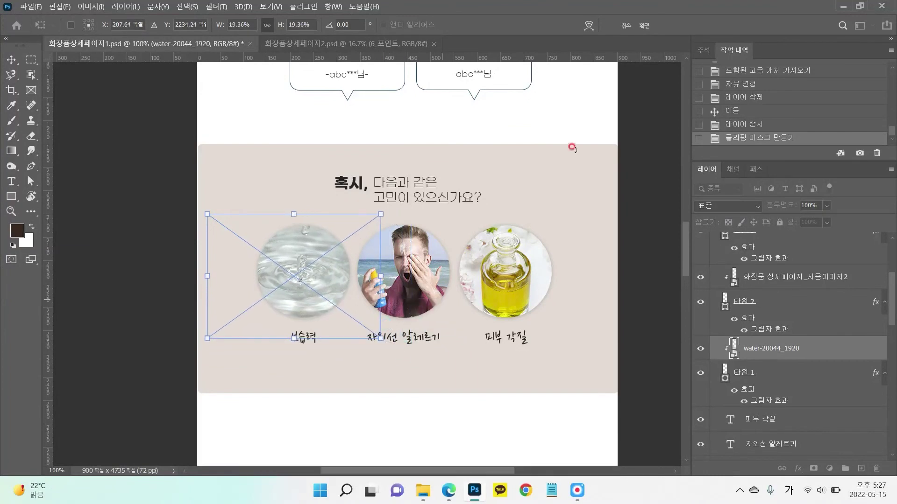
left_click(498, 130)
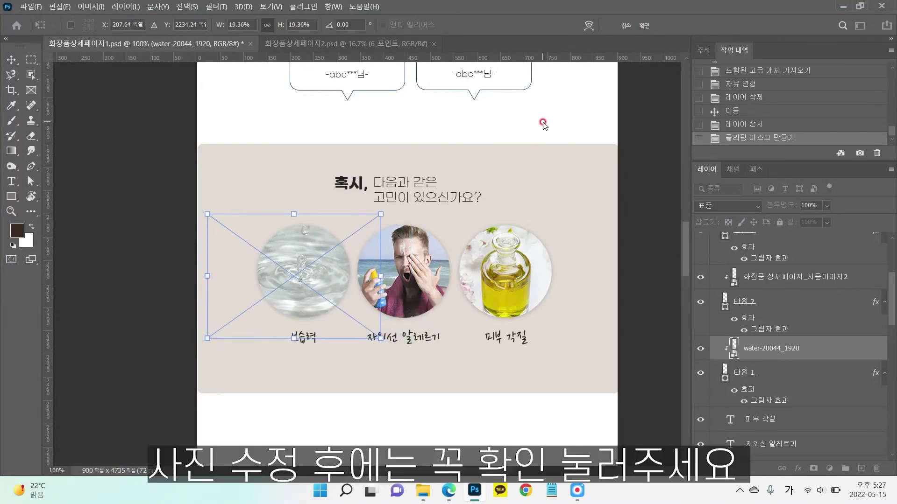
left_click(644, 26)
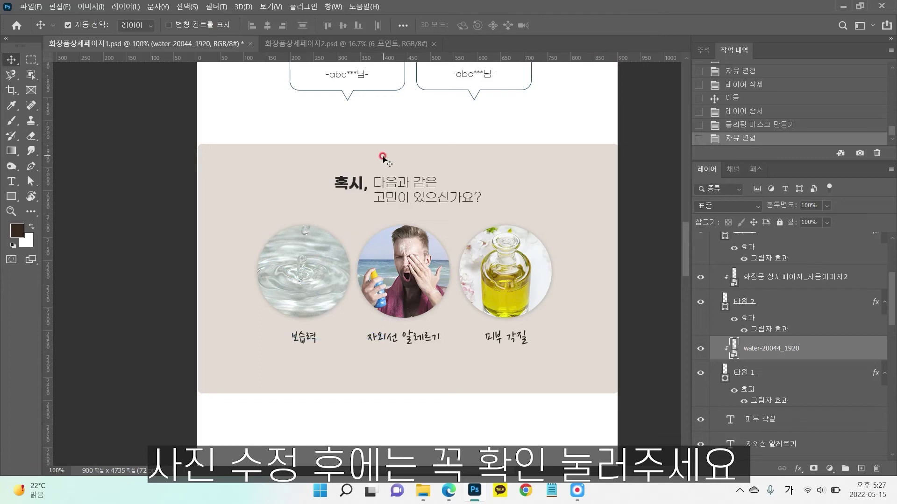
Open the 보습력 caption under the water photo for text editing
scroll(383, 164, "down", 1)
double_click(303, 309)
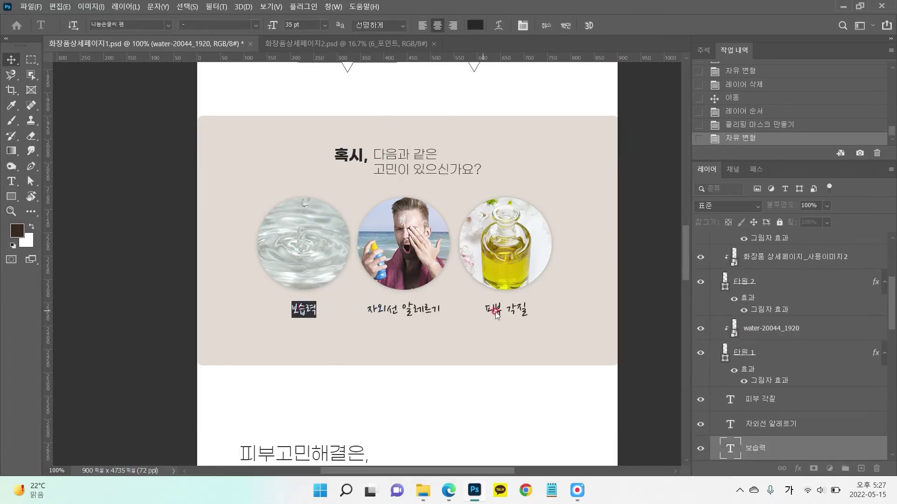
left_click(154, 24)
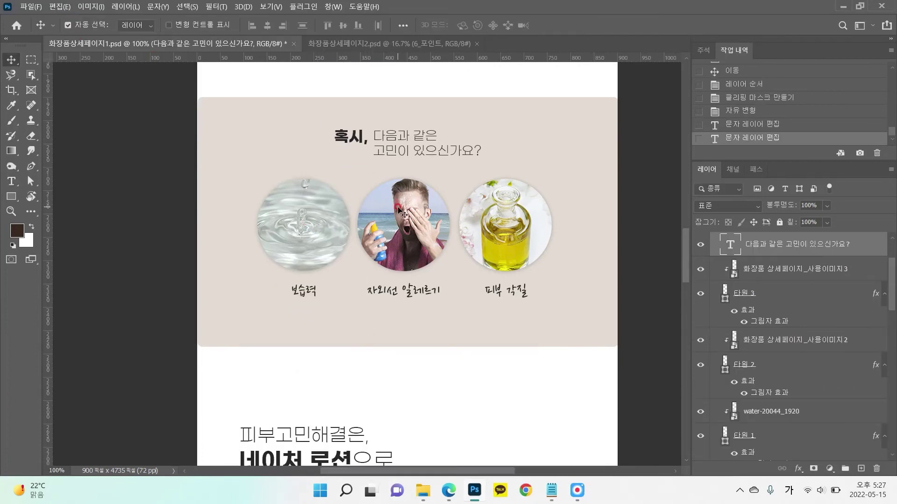
Open the 피부고민해결은, 네이처 로션으로 heading for text editing and close it without changing the wording
scroll(398, 210, "down", 5)
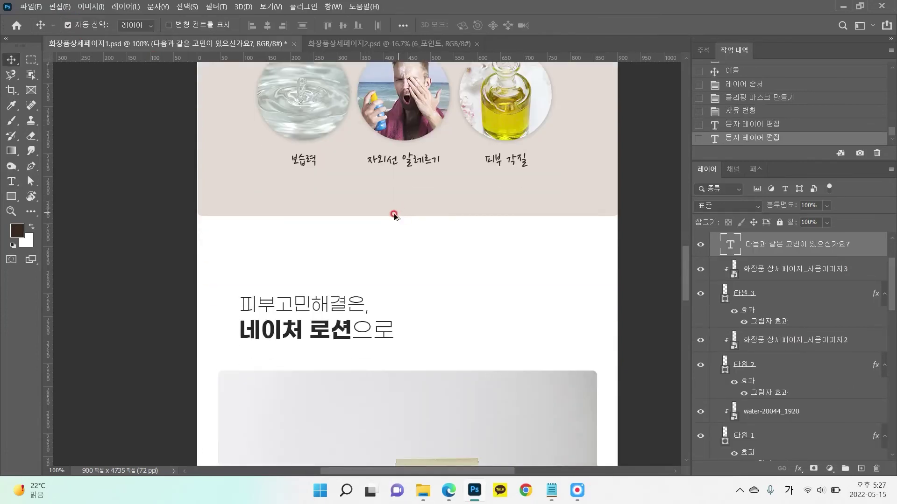
key("ctrl+minus")
scroll(395, 213, "down", 10)
scroll(479, 173, "up", 15)
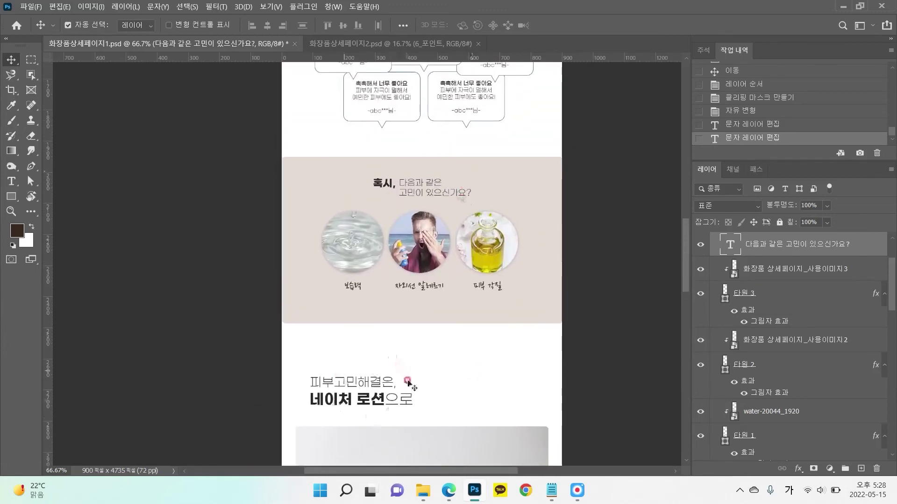
left_click_drag(471, 376, 448, 143)
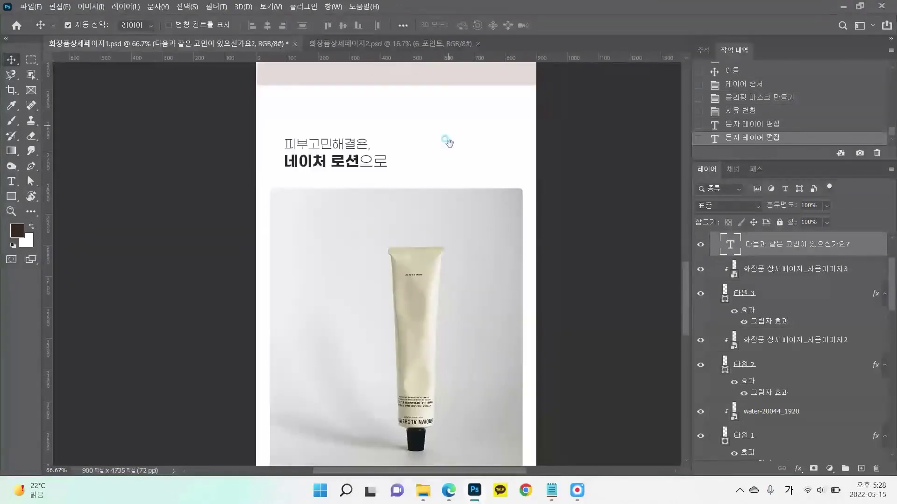
double_click(338, 146)
left_click(574, 27)
scroll(451, 224, "down", 2)
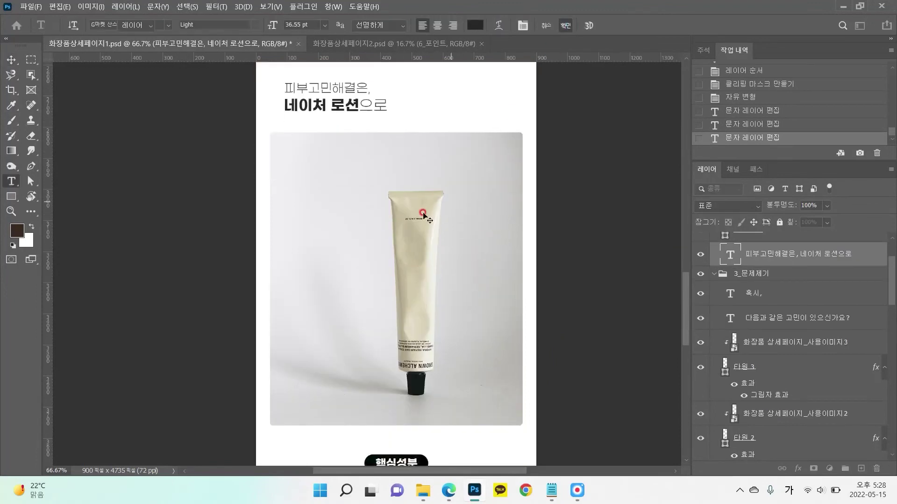
Select the tube product photo below the 네이처 로션 heading to locate its clipped layer
key("v")
left_click(458, 219)
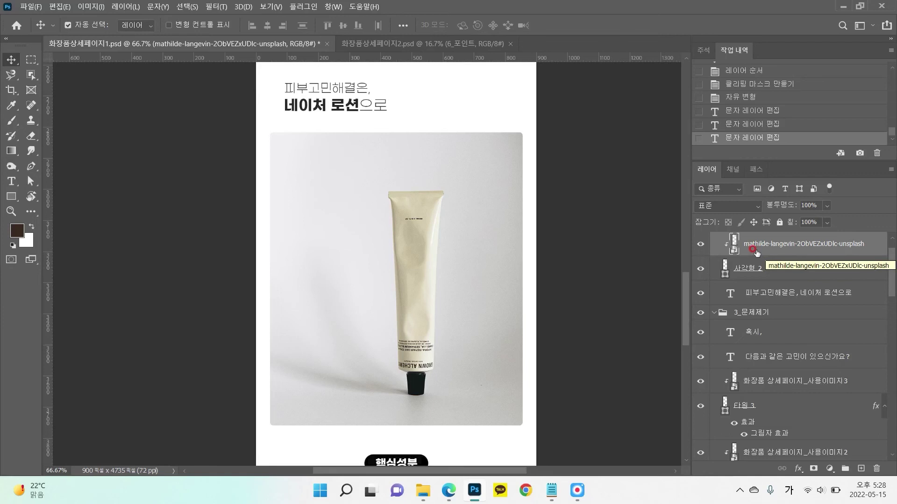
scroll(317, 142, "up", 3)
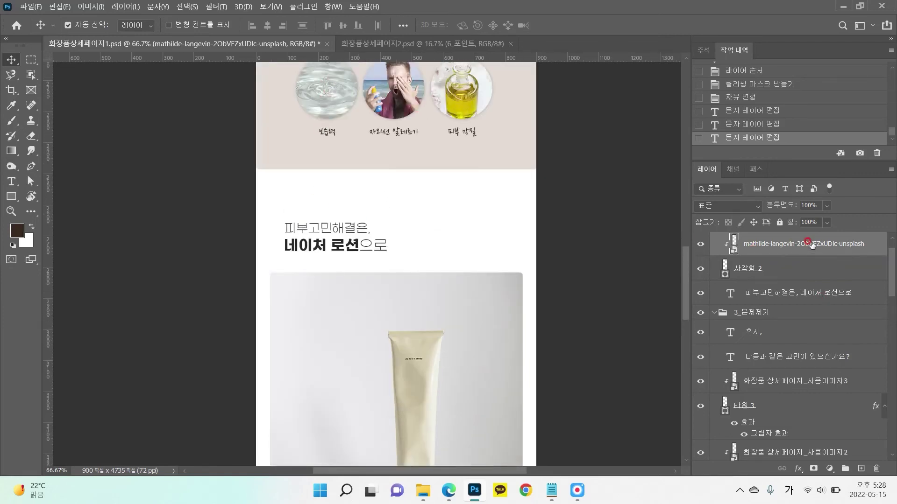
scroll(397, 229, "down", 6)
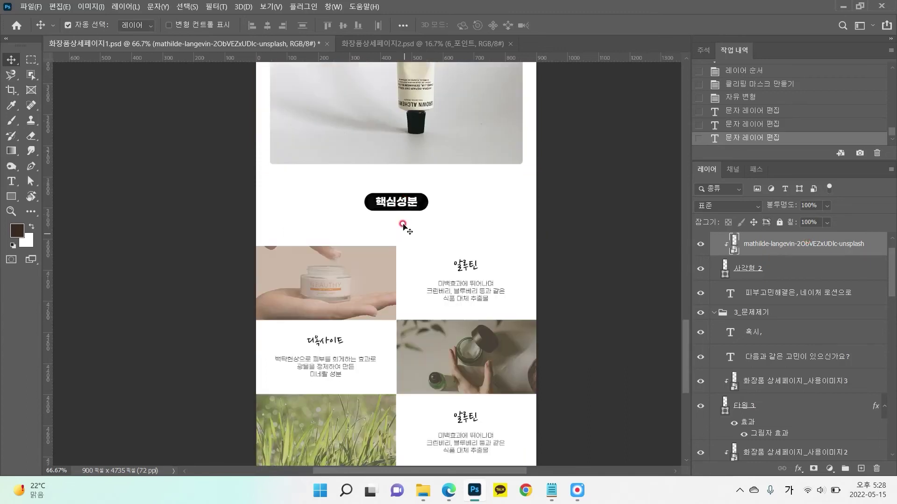
Open the 핵심성분 title for text editing and leave it without changing the wording
double_click(394, 204)
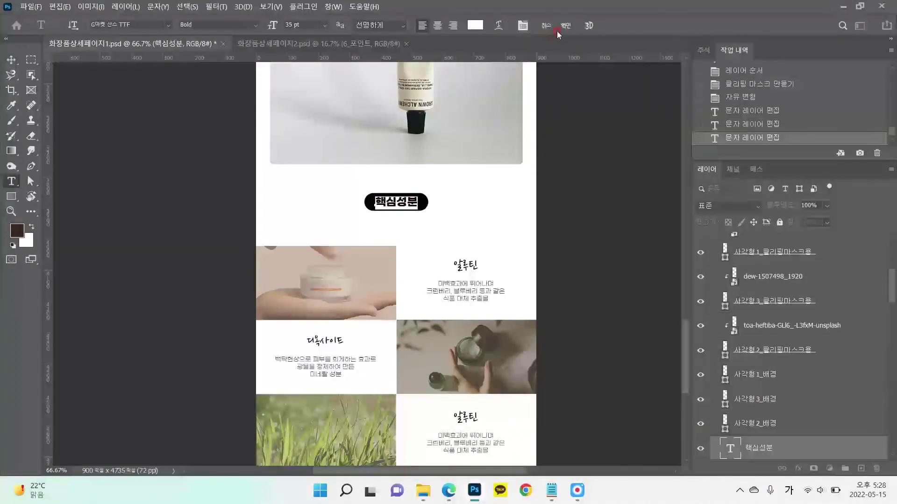
left_click(471, 213)
key("v")
Select the jar photo in the 핵심성분 grid, toggle layer visibility off and on, and review the page
left_click(323, 292)
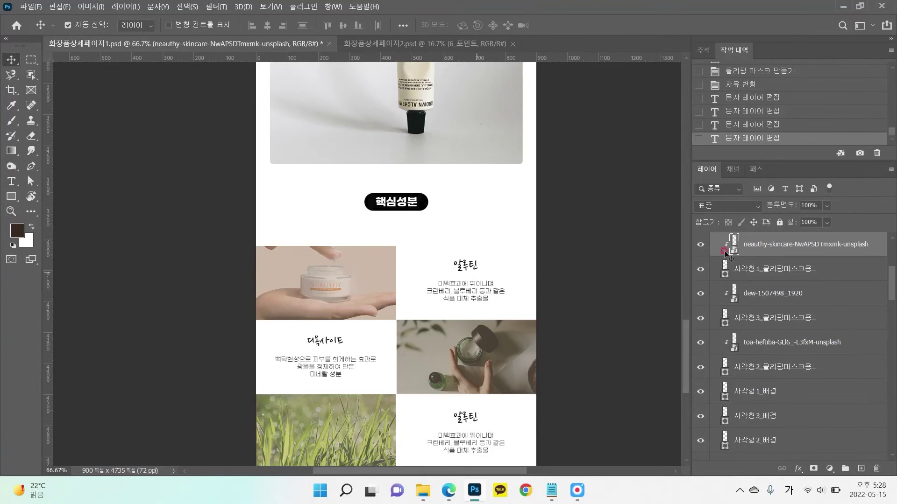
scroll(757, 266, "up", 1)
left_click(326, 266)
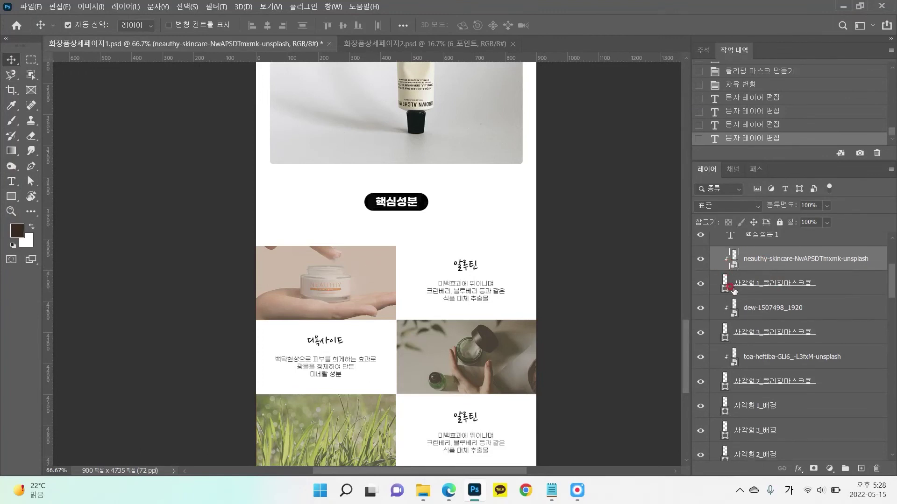
scroll(333, 247, "down", 1)
left_click(328, 385)
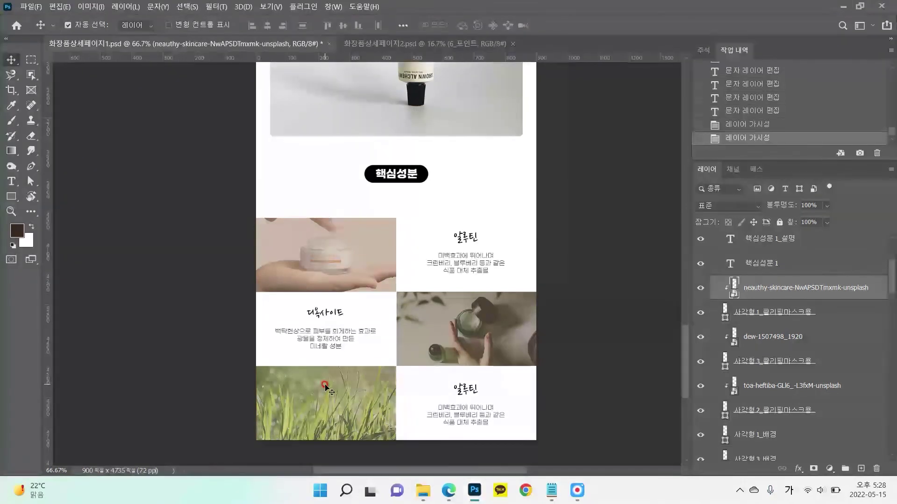
left_click(472, 232)
scroll(488, 302, "down", 3)
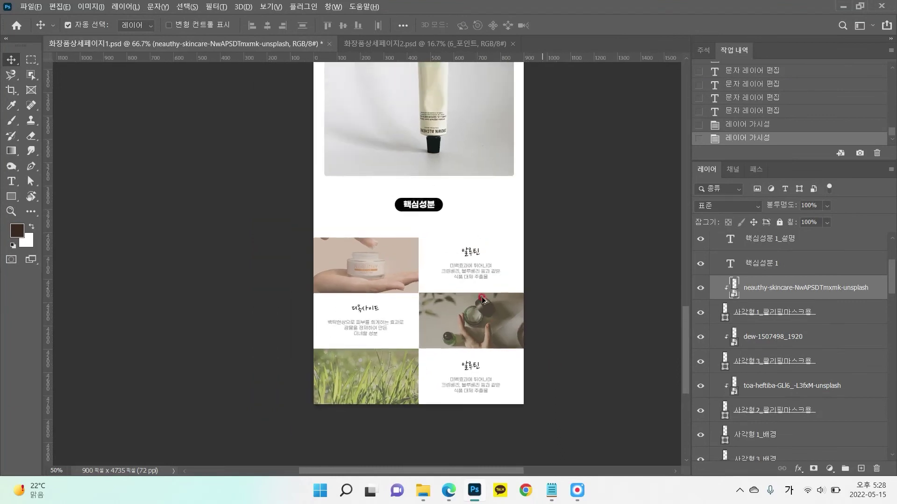
scroll(503, 326, "up", 5)
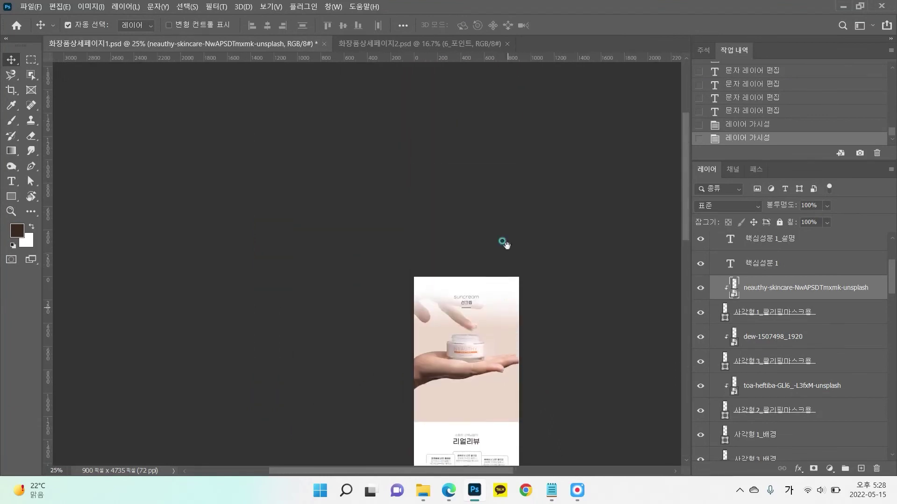
Switch to the 화장품상세페이지2.psd document and examine its Point 1 section up close
left_click(400, 44)
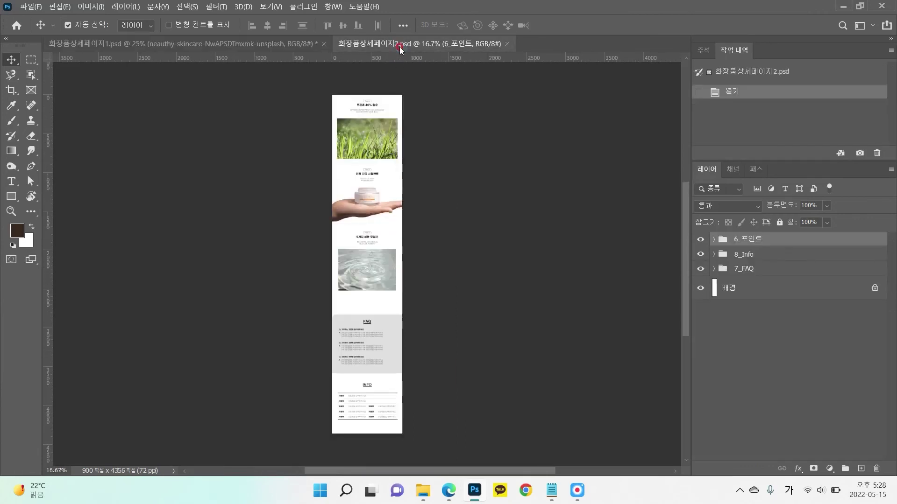
scroll(398, 139, "up", 2)
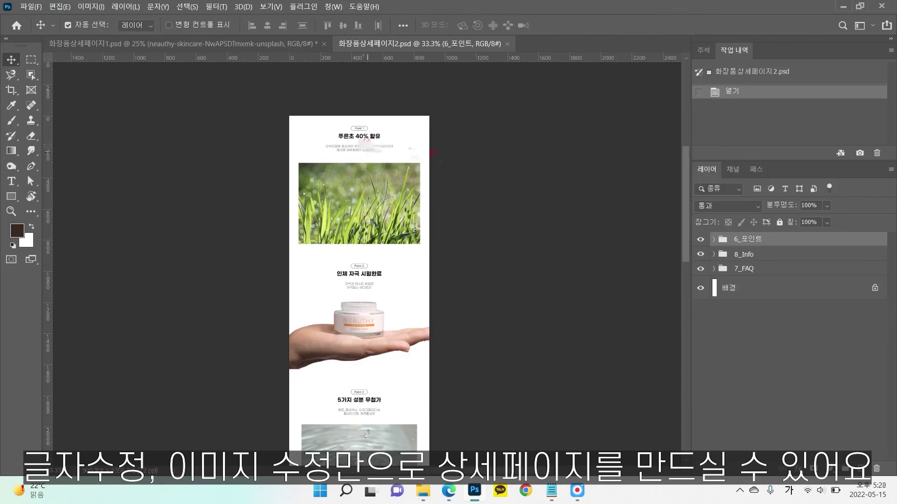
scroll(366, 179, "up", 2)
scroll(427, 119, "down", 5)
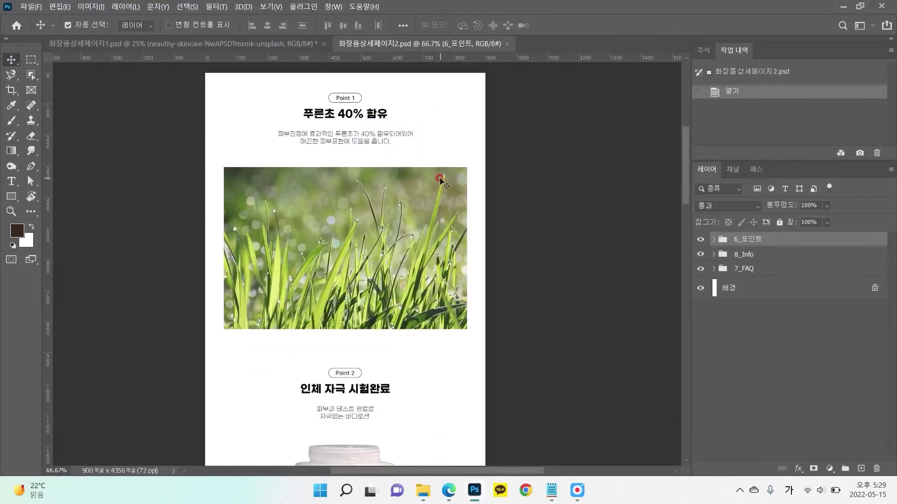
Try to shift the Point 1 grass photo slightly, and undo the move
left_click(442, 218)
left_click_drag(419, 214, 426, 216)
key("ctrl+z")
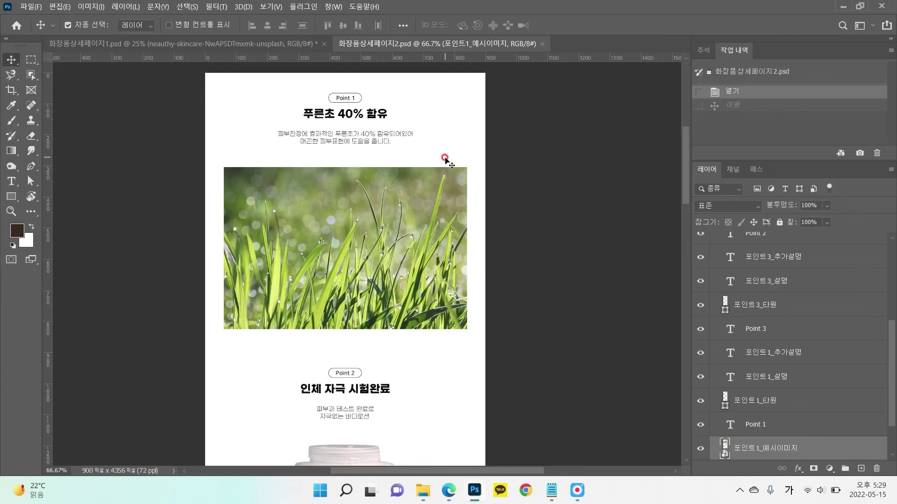
Extend the canvas downward below the INFO table with the Crop tool to a height of about 5538 px, and return to the Move tool
scroll(445, 158, "down", 10)
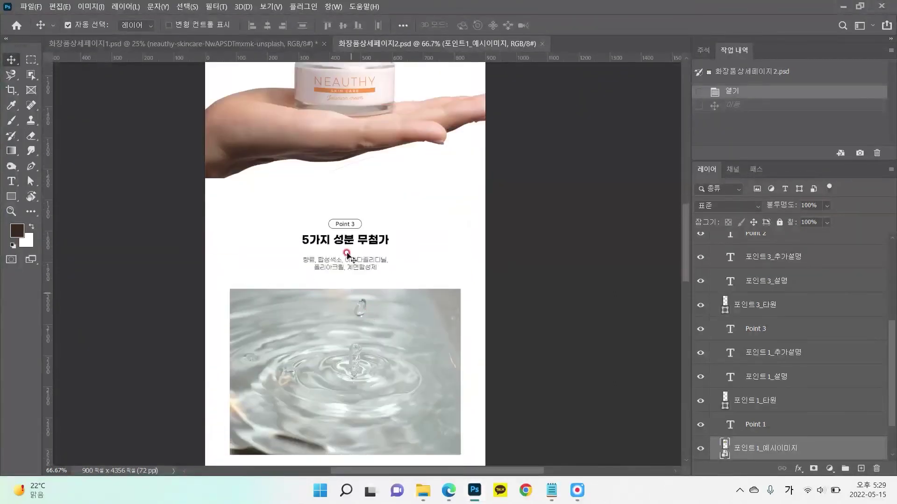
scroll(276, 255, "down", 2)
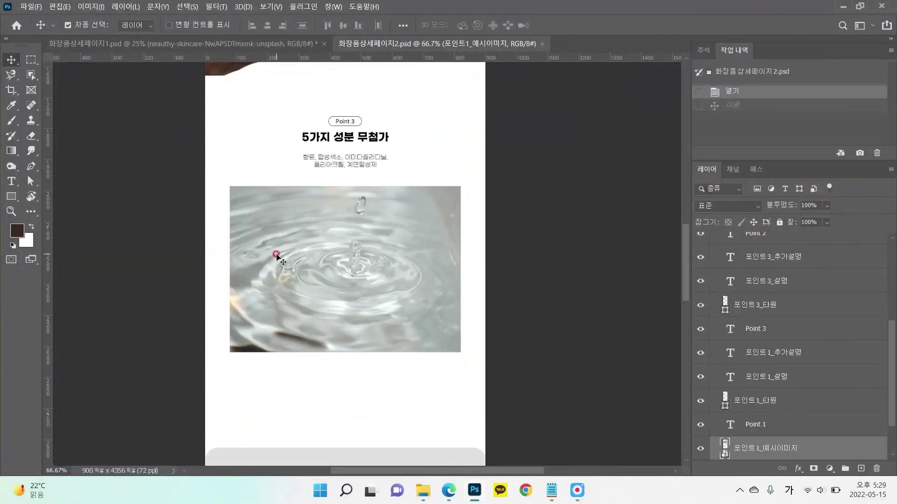
scroll(281, 247, "down", 2)
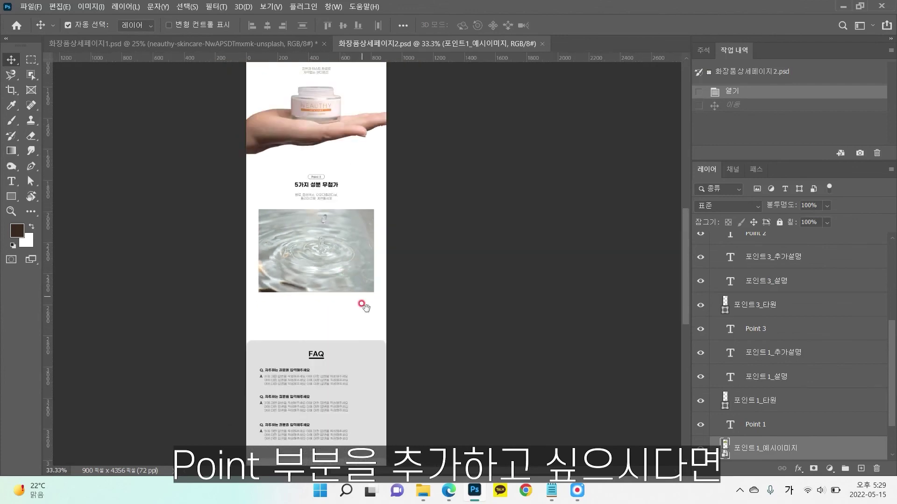
scroll(364, 306, "down", 8)
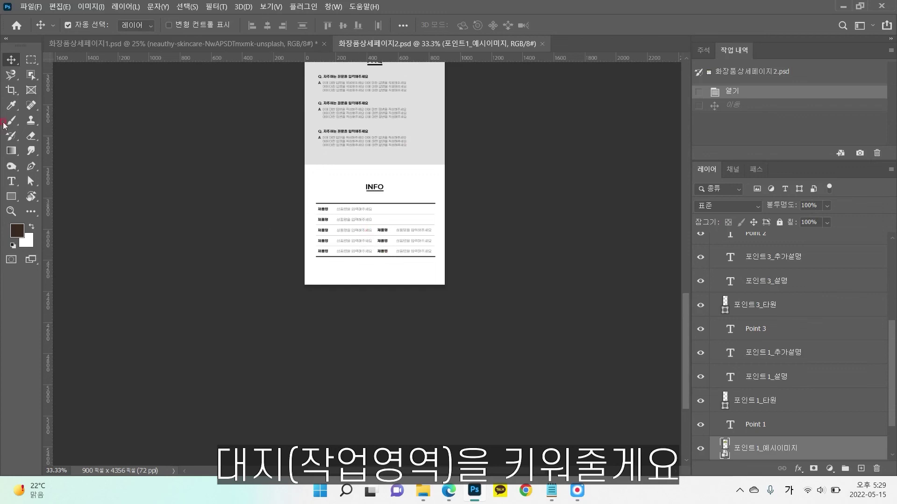
left_click(12, 90)
right_click(11, 90)
left_click(29, 91)
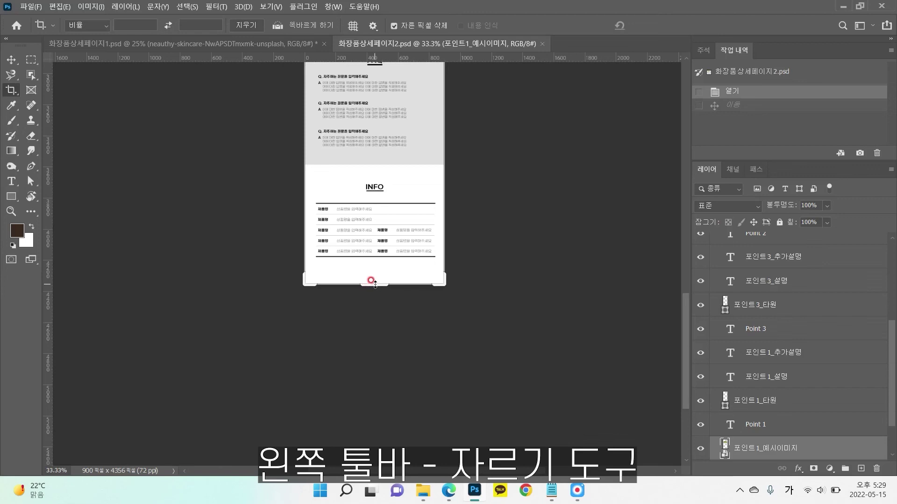
left_click_drag(374, 281, 376, 373)
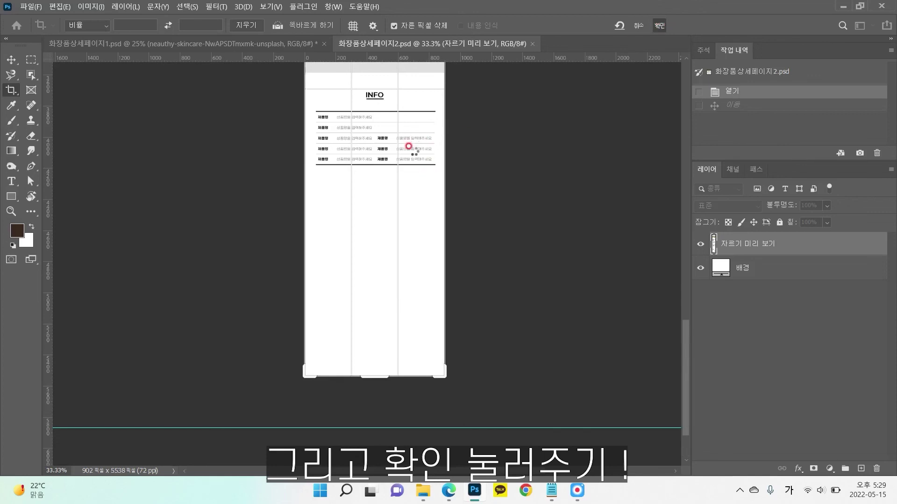
left_click(9, 60)
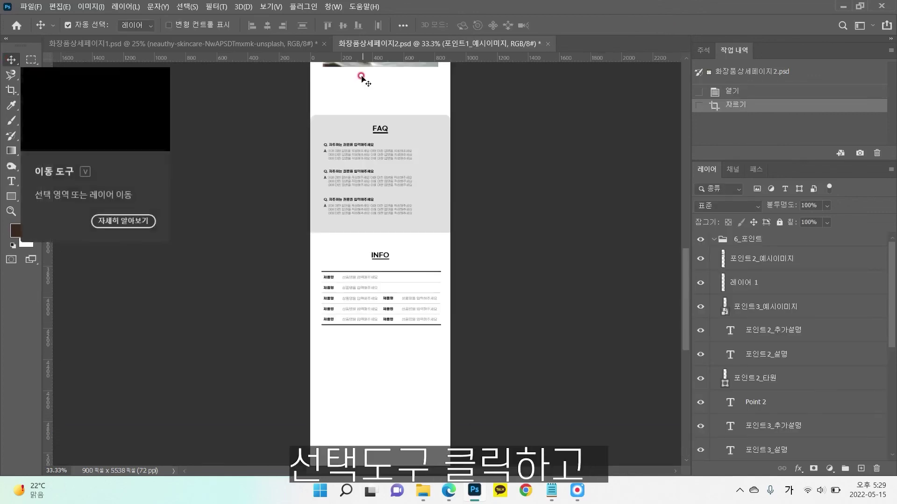
Move the FAQ and INFO sections, including the grey FAQ background, straight down by about 813 px to free space above them
left_click_drag(374, 241, 506, 337)
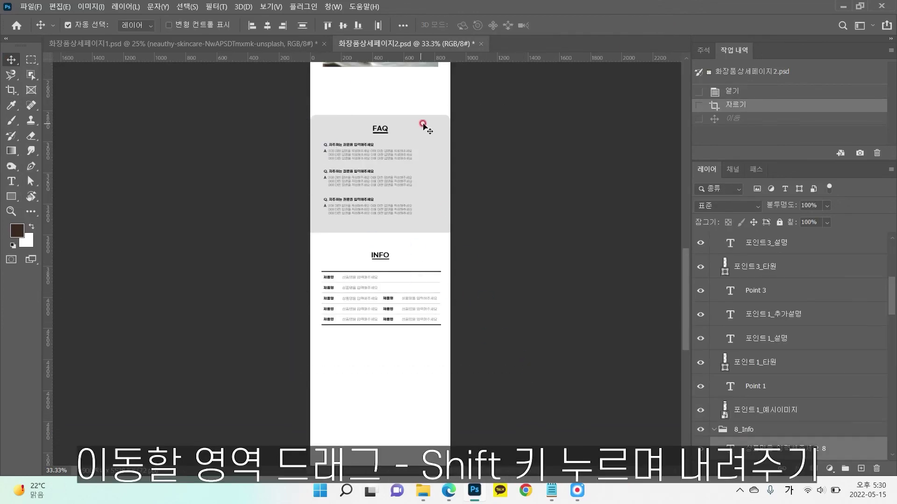
left_click_drag(438, 133, 443, 248)
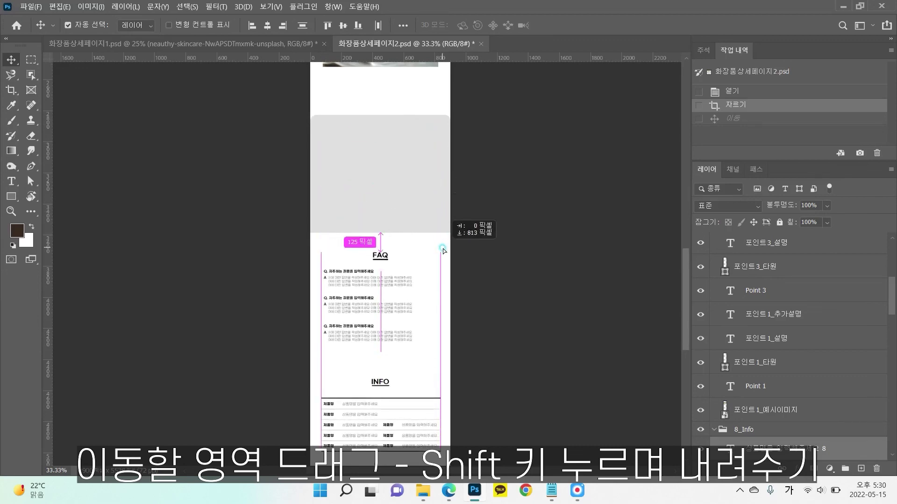
left_click_drag(423, 159, 426, 279)
Duplicate the whole Point 3 section, with its label, texts and water photo, straight down into the gap above the FAQ
key("ctrl+minus")
scroll(496, 206, "up", 5)
left_click_drag(330, 168, 486, 311)
left_click_drag(392, 246, 392, 352)
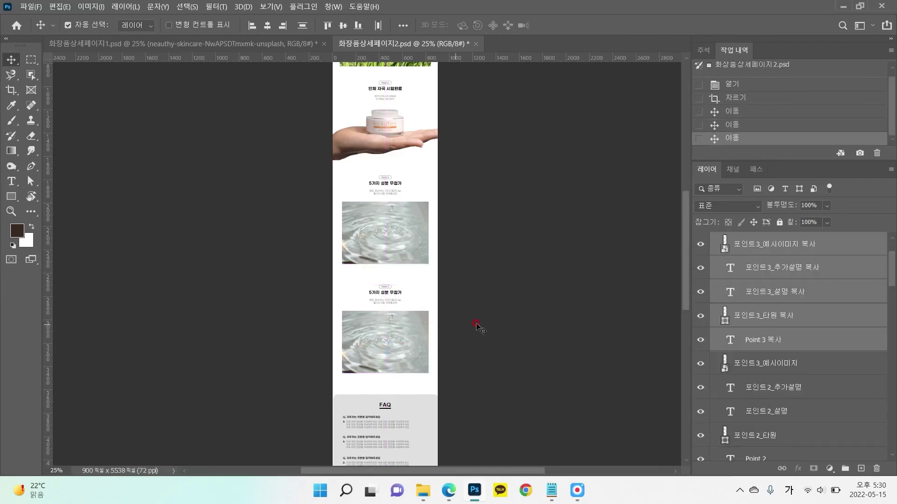
Change the label of the duplicated section to "Point 4" and commit the text edit
left_click(462, 320, "ctrl")
left_click(445, 319, "ctrl")
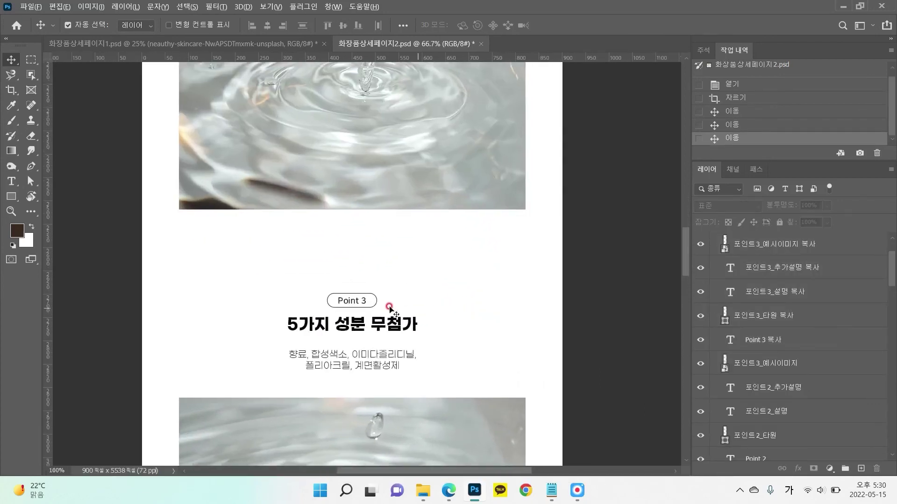
double_click(365, 300)
type("4")
left_click(566, 25)
scroll(402, 294, "down", 2)
scroll(402, 293, "down", 3)
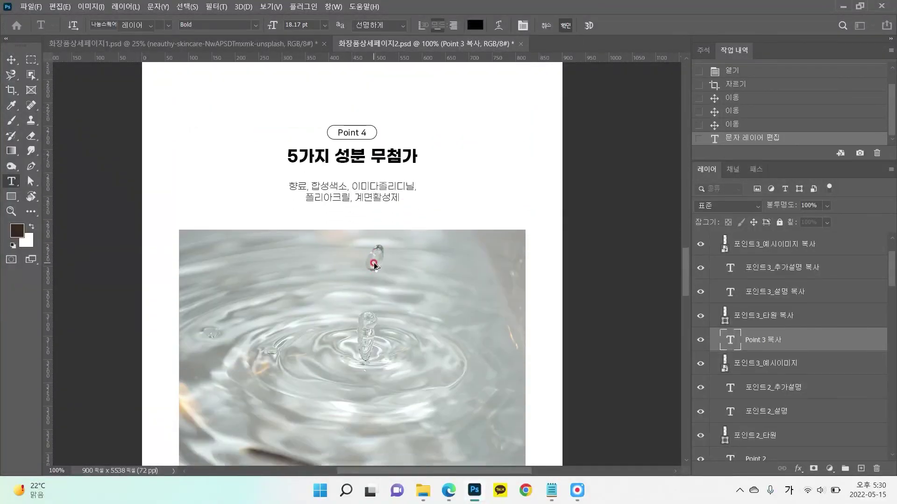
Examine the FAQ and INFO sections below the Point 4 section
key("ctrl+minus")
key("ctrl+minus")
scroll(378, 203, "down", 7)
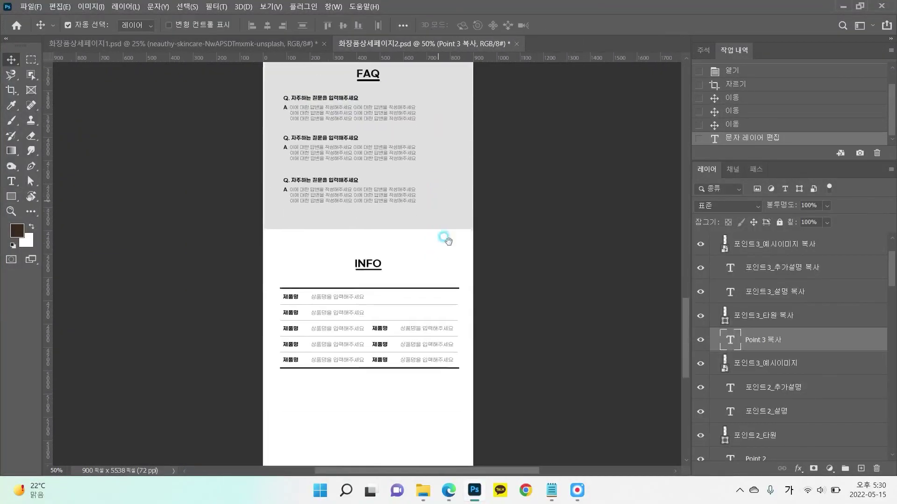
key("v")
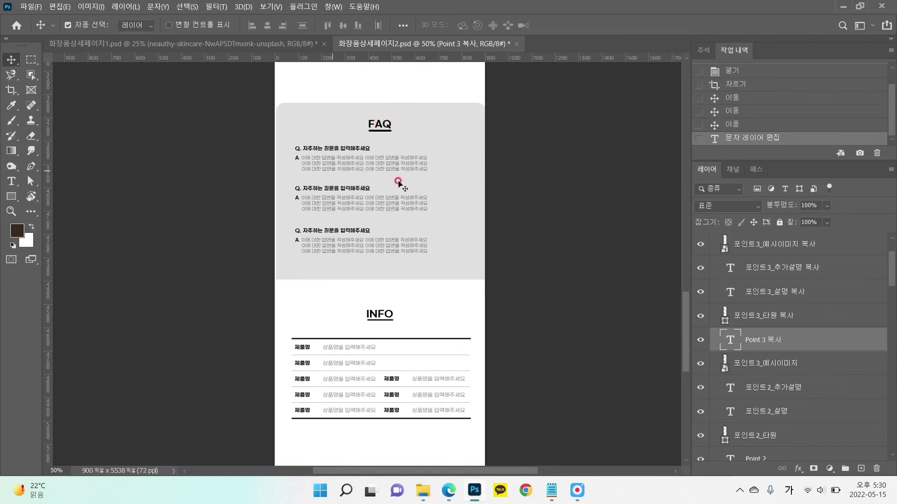
left_click(394, 277)
scroll(388, 276, "down", 1)
Open the first 제품명 label in the INFO table for text editing, and leave the edit without entering new text
key("ctrl+plus")
key("ctrl+plus")
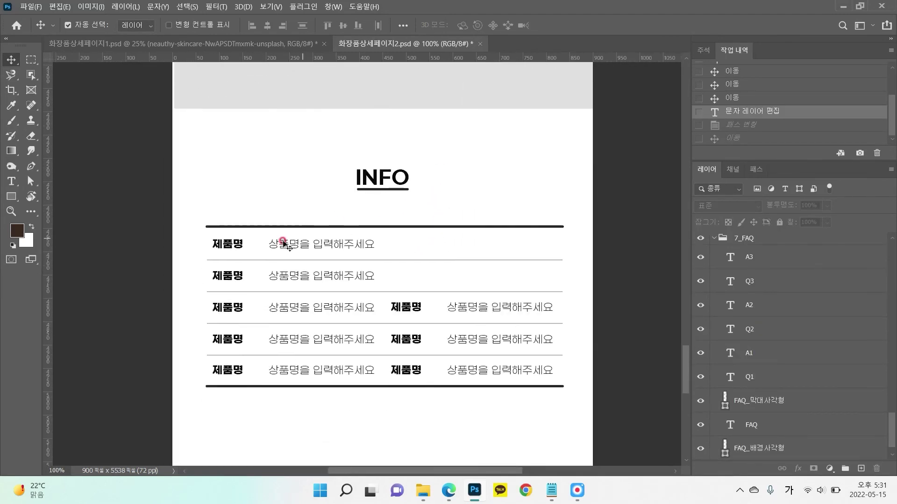
double_click(235, 245)
key("Escape")
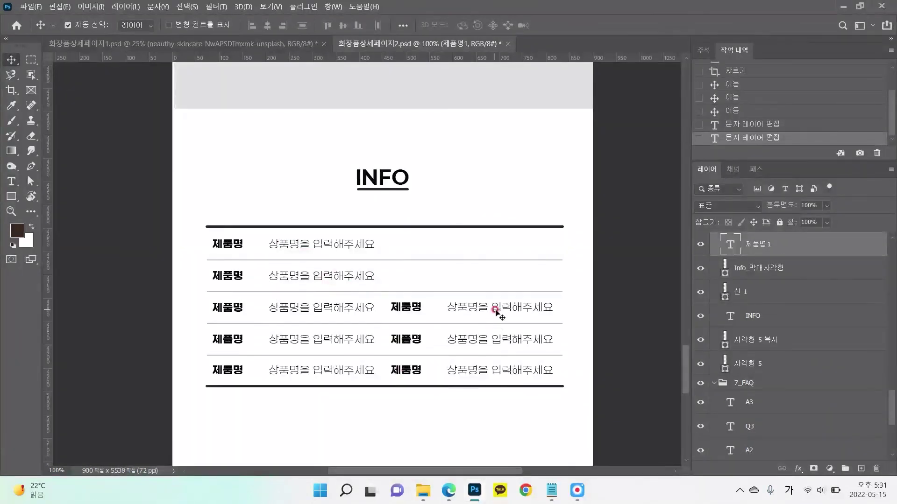
Review the FAQ and INFO layout once more, and switch to the 화장품상세페이지1.psd document
scroll(493, 313, "down", 2)
left_click_drag(513, 114, 500, 252)
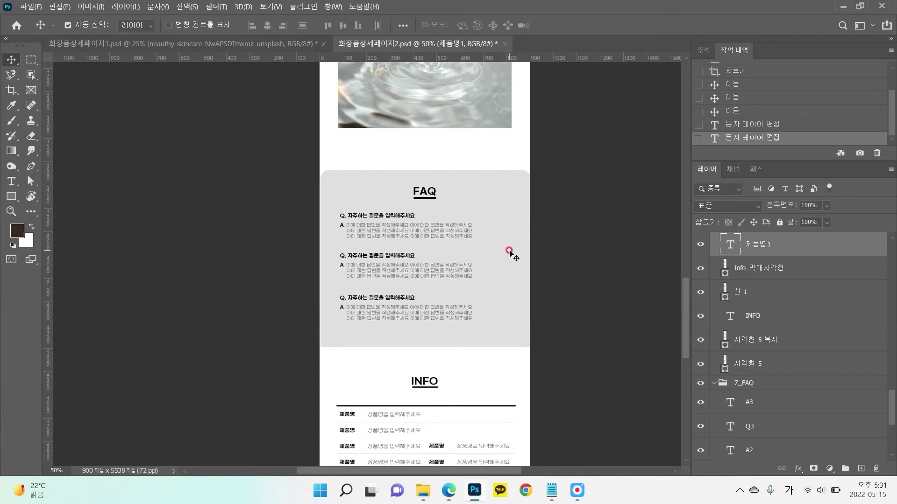
left_click(206, 44)
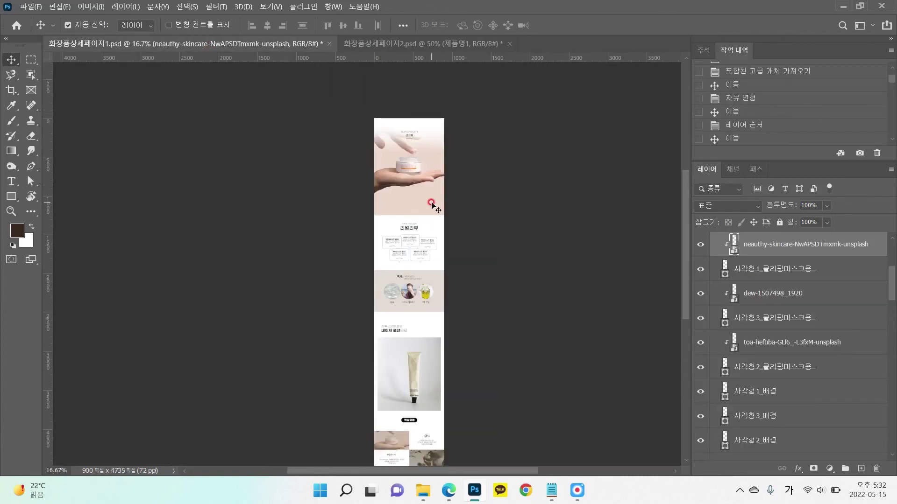